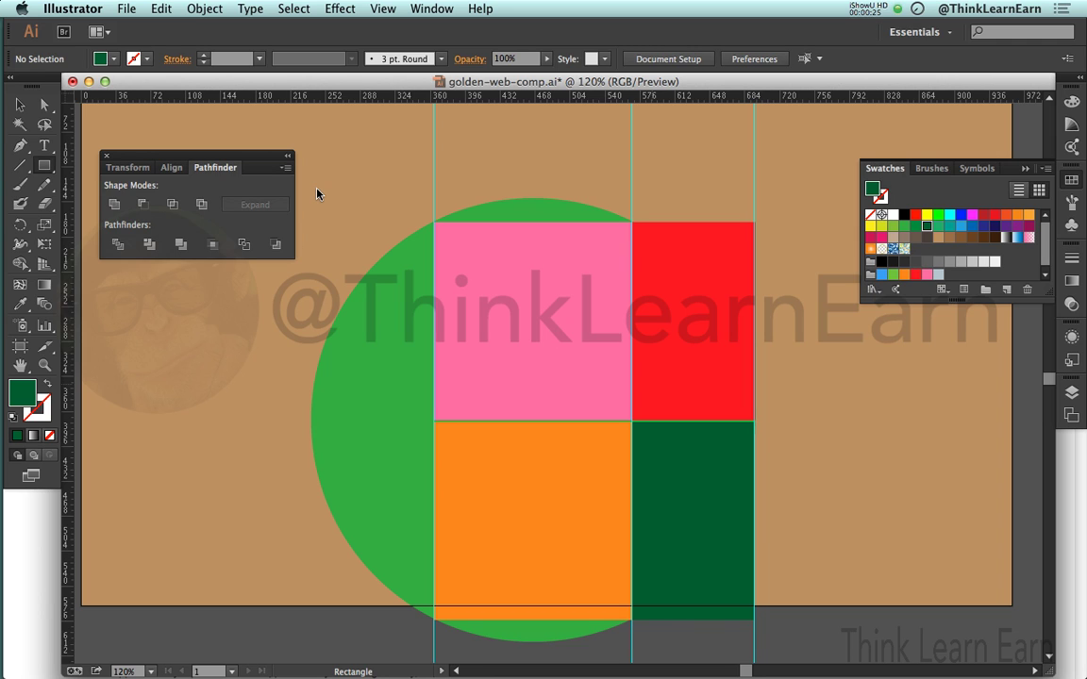
Step: Select the green circle and four coloured practice rectangles with Cmd+A
key(super+a)
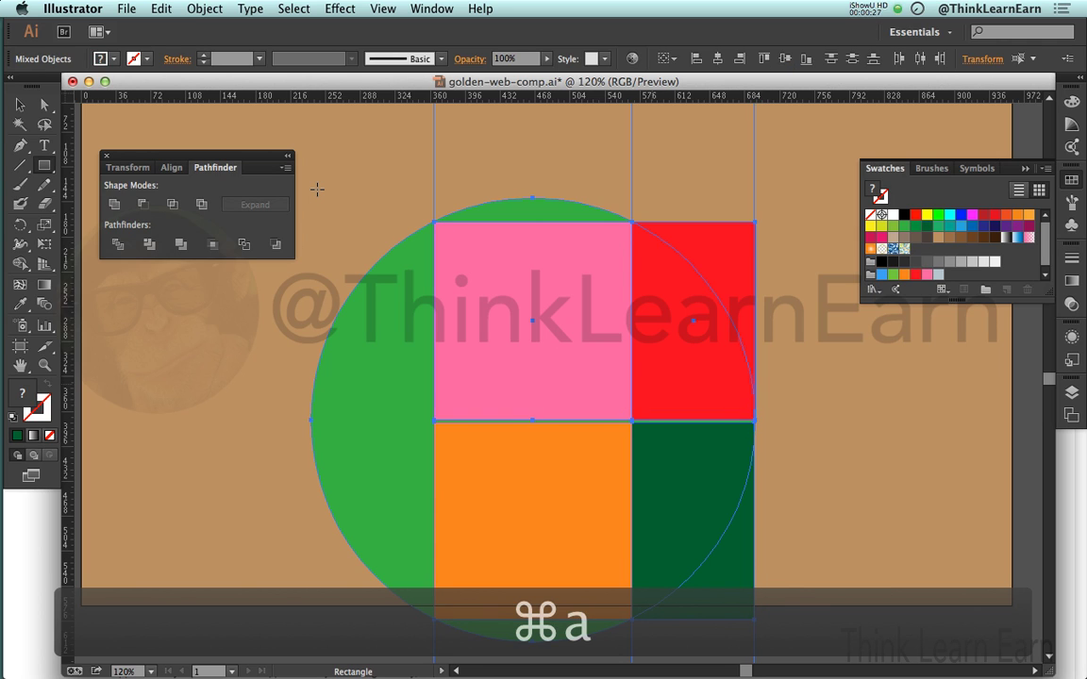
Step: Delete the practice artwork and lock the guides via View > Guides
key(Delete)
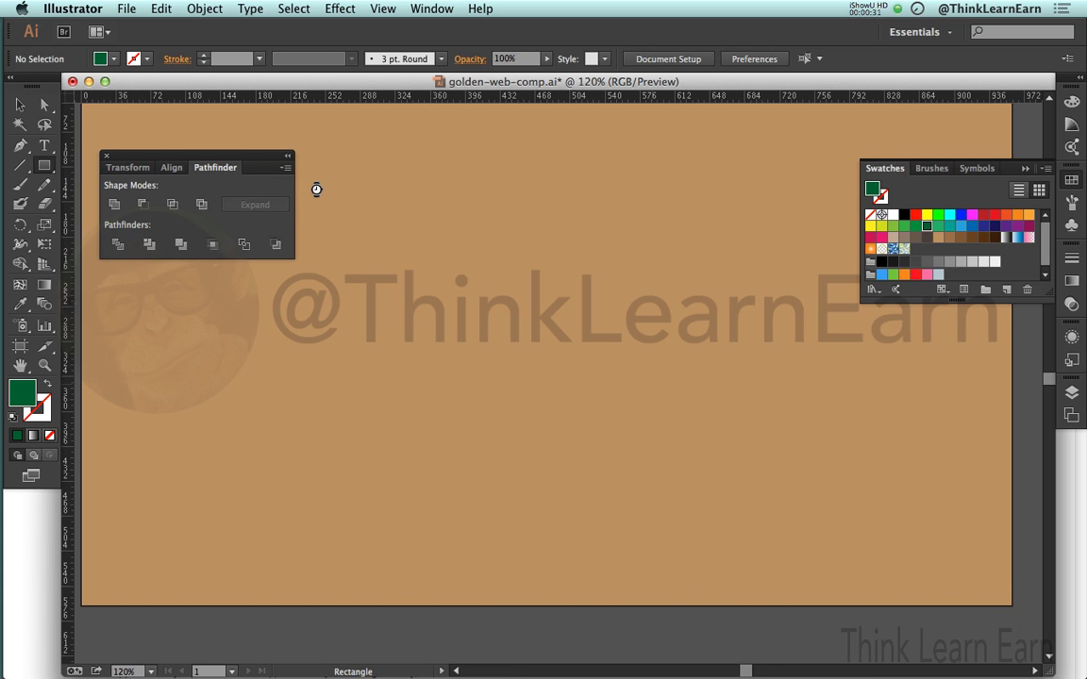
click(383, 9)
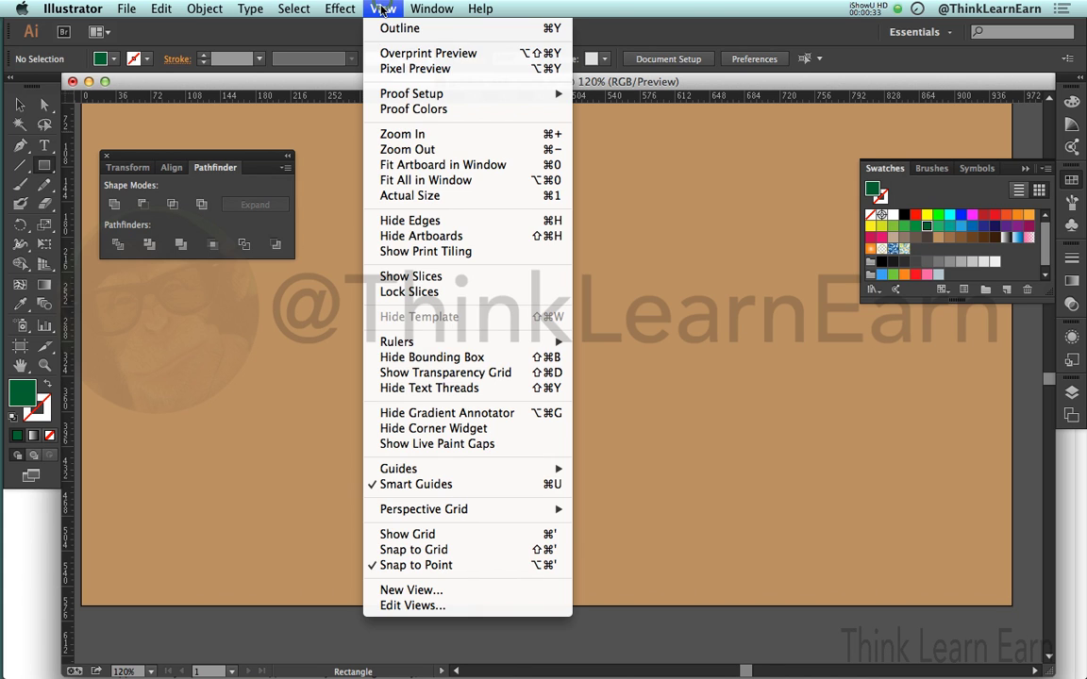
mouse_move(511, 472)
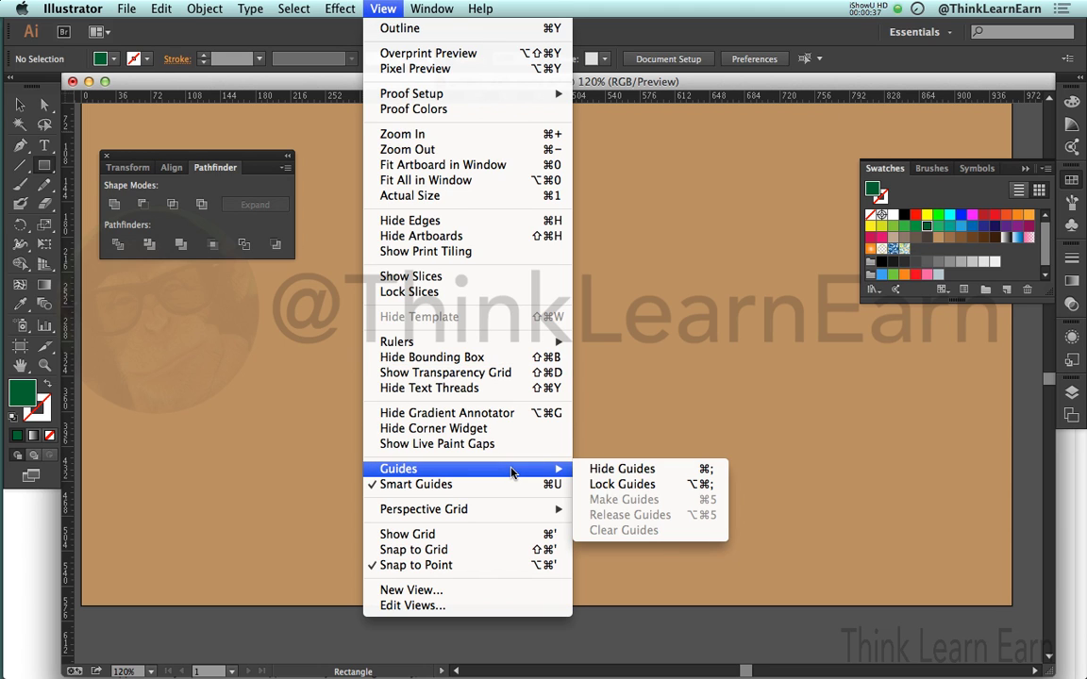
click(623, 487)
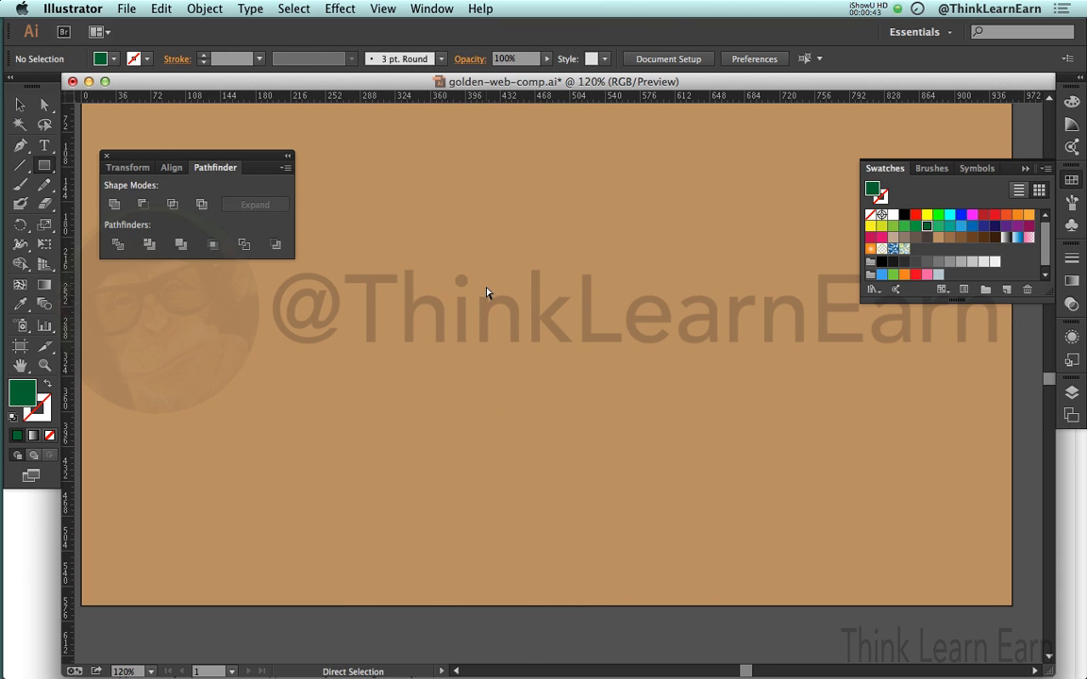
Step: Save golden-web-comp.ai and reposition the view of the empty artboard
key(super+s)
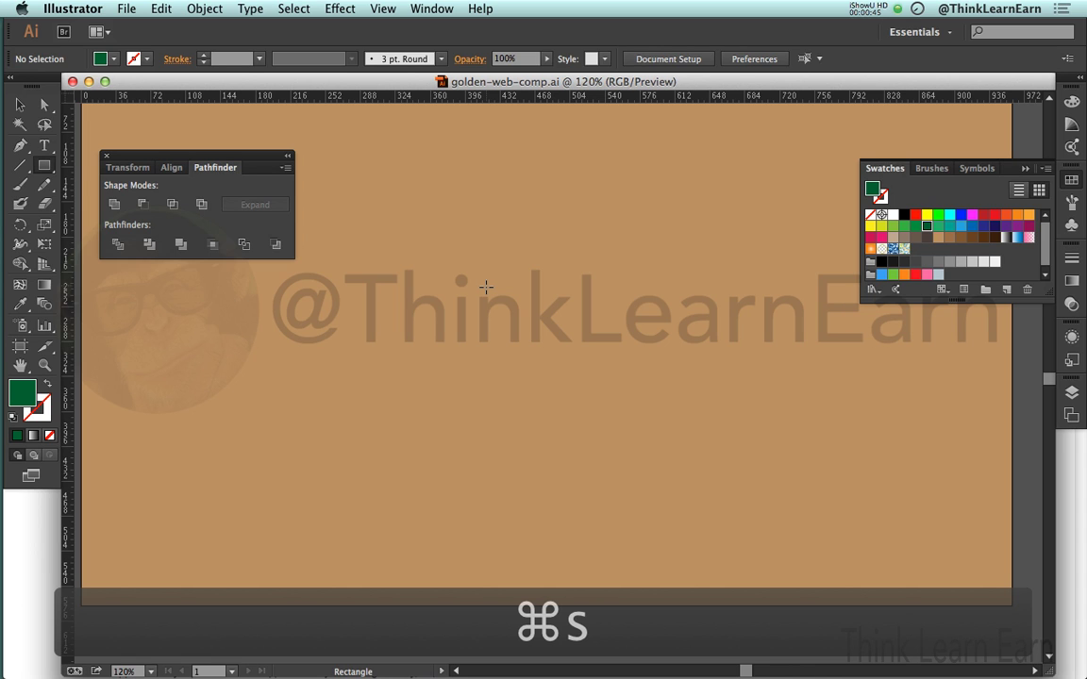
key(space)
drag(486, 283, 498, 323)
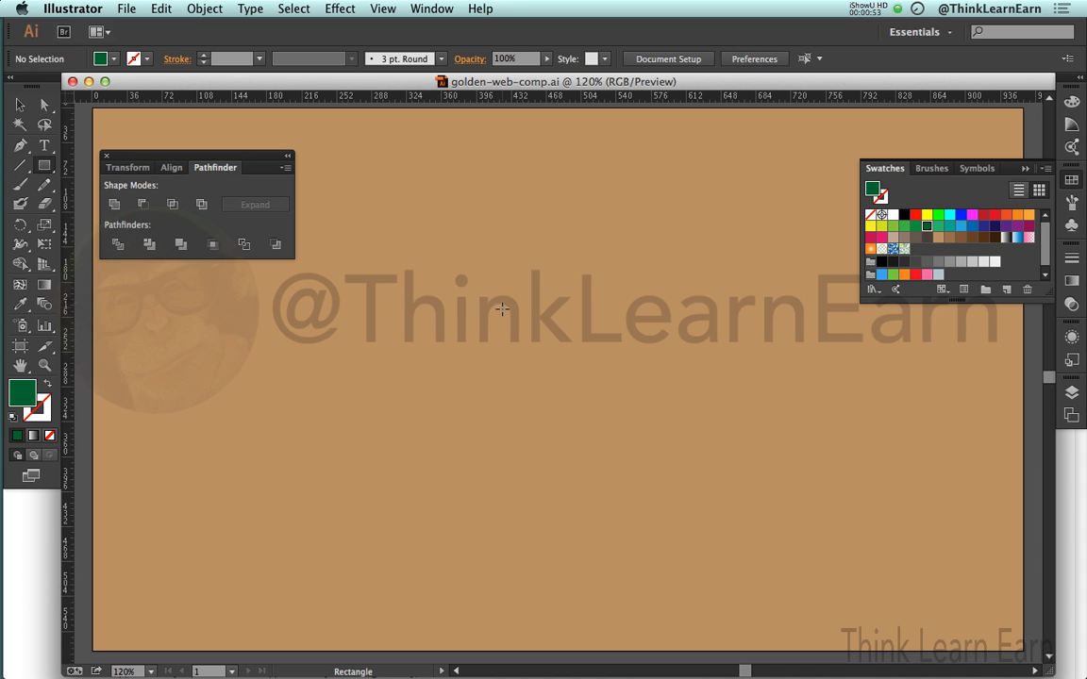
Step: Unlock all objects, freeing the tan background rectangle for editing
click(216, 12)
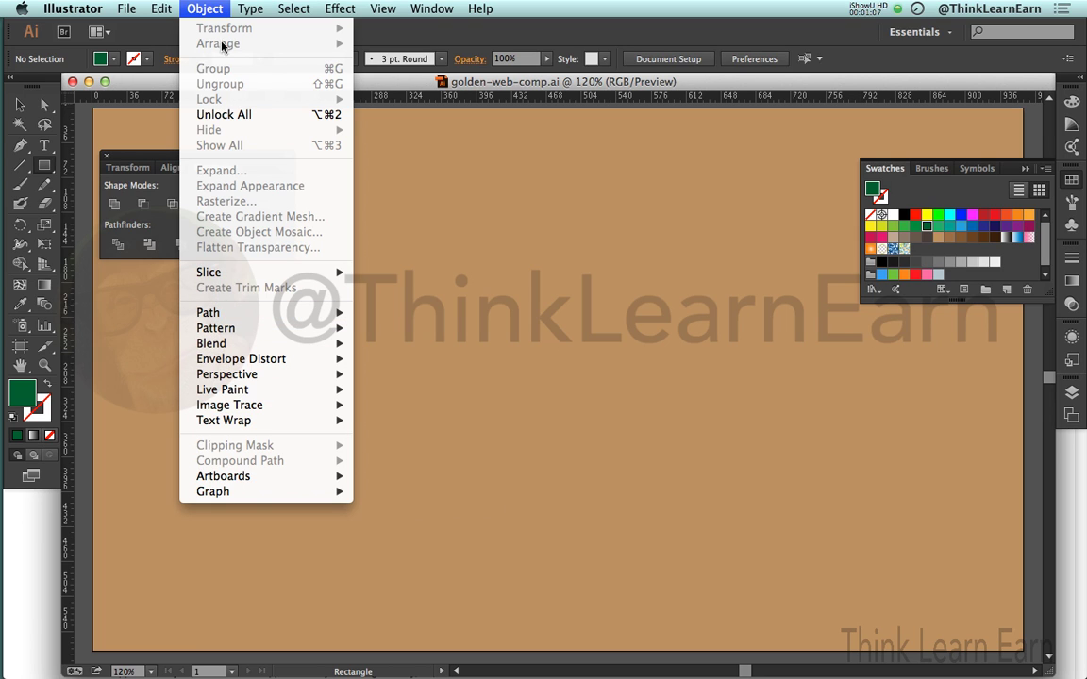
click(221, 117)
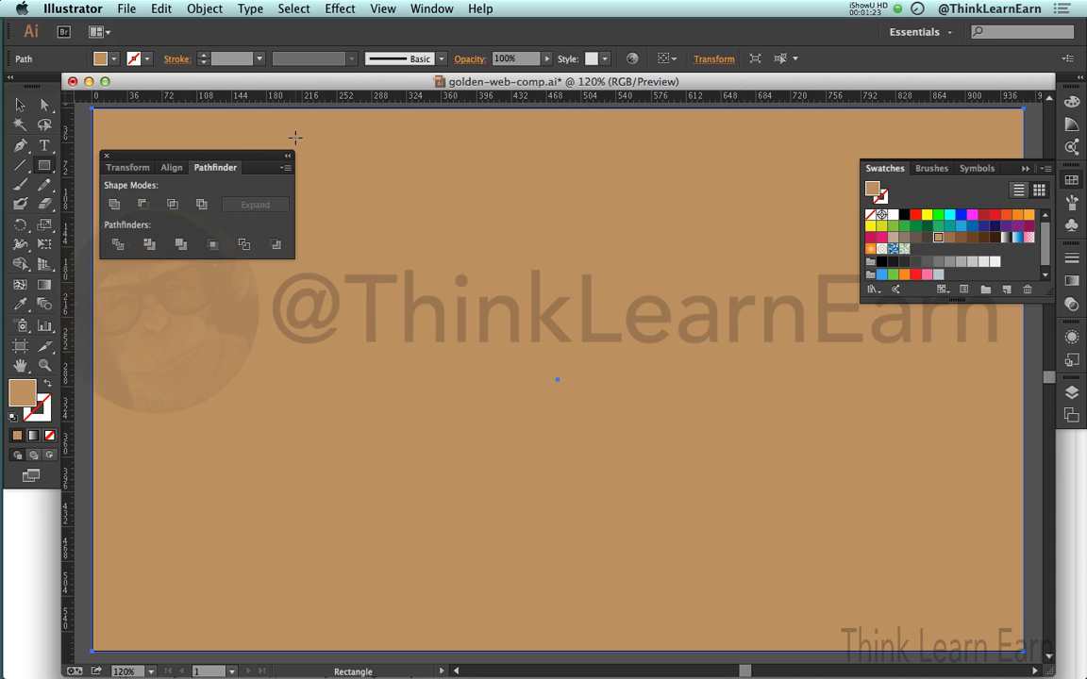
Step: Save golden-web-comp.ai with the background rectangle now unlocked
key(super+s)
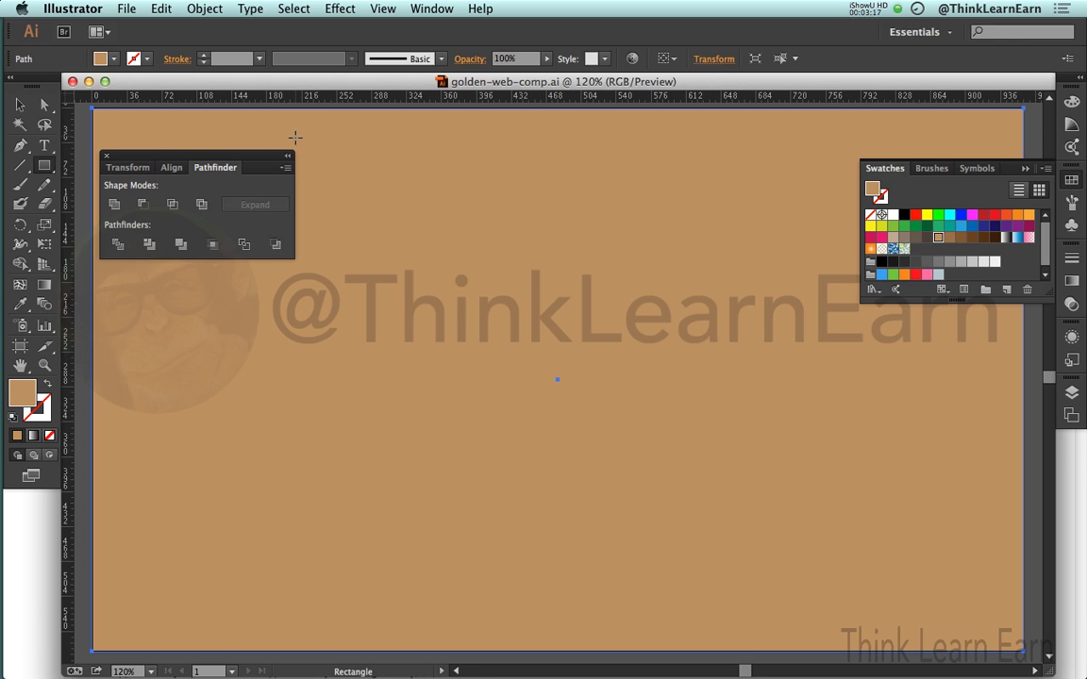
Step: Select the tan background rectangle and switch to the Direct Selection tool
key(a)
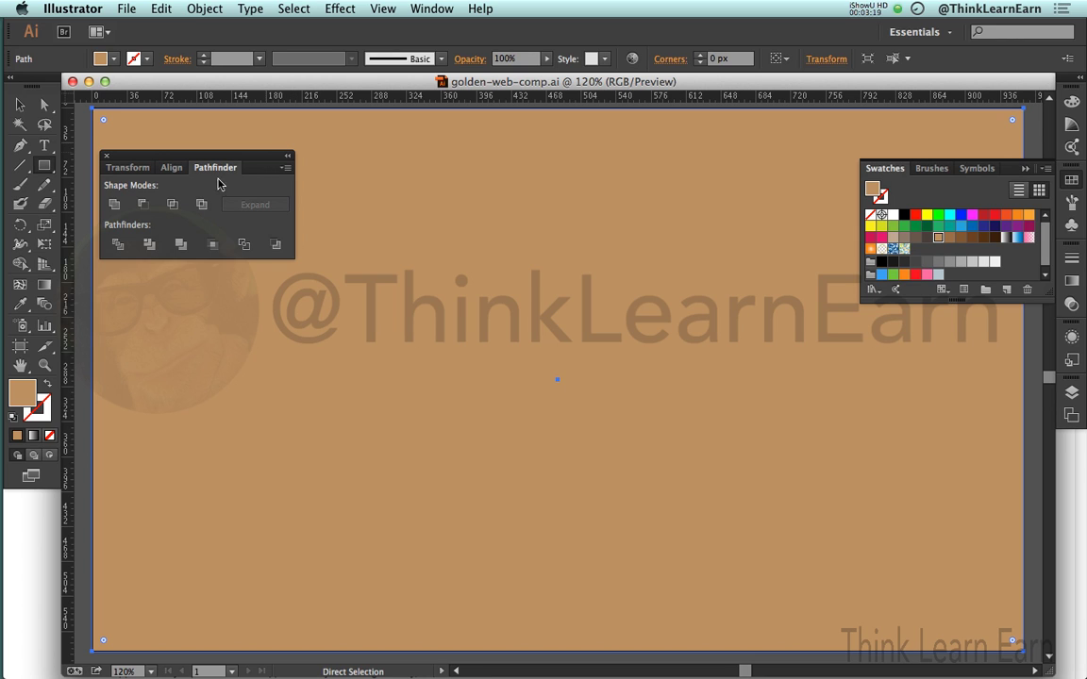
click(83, 187)
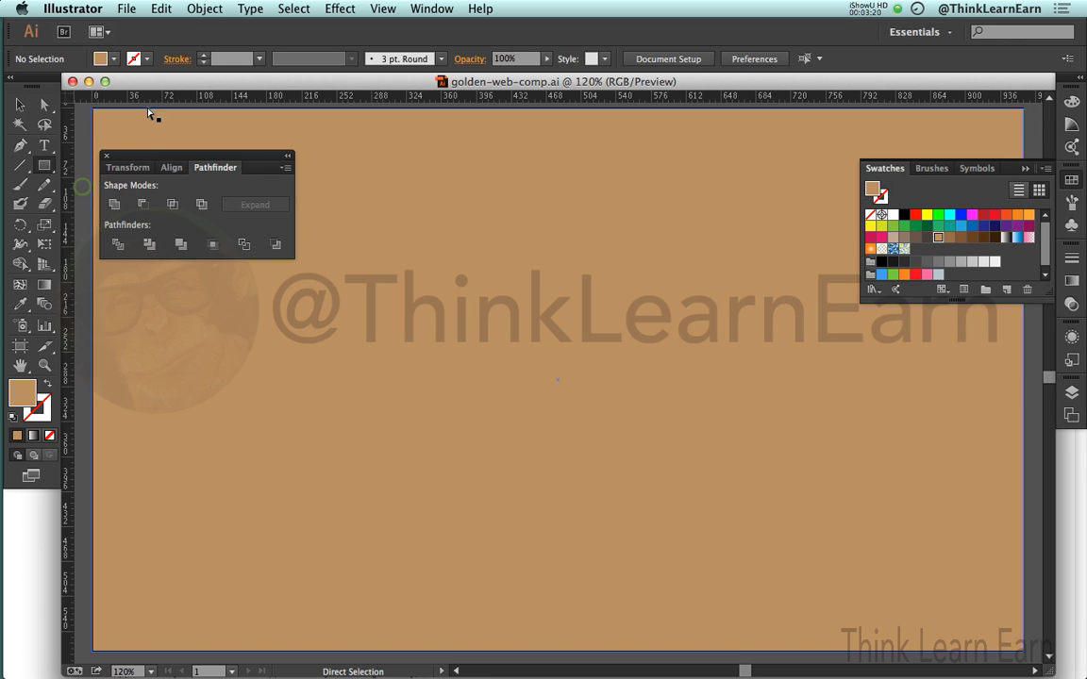
click(205, 9)
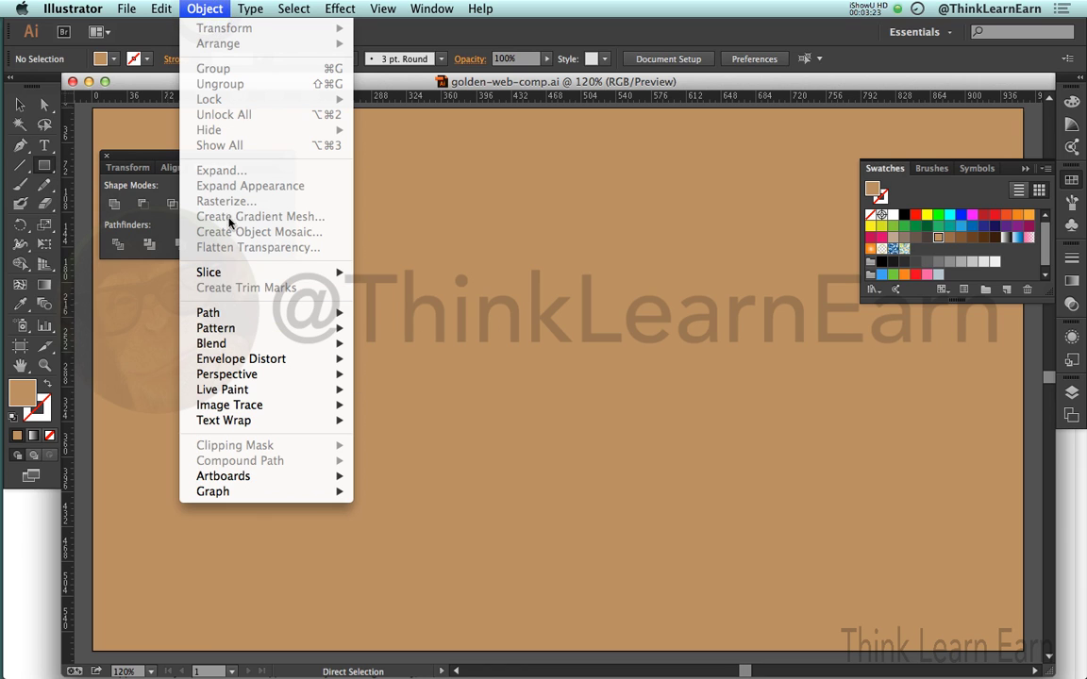
click(200, 9)
key(m)
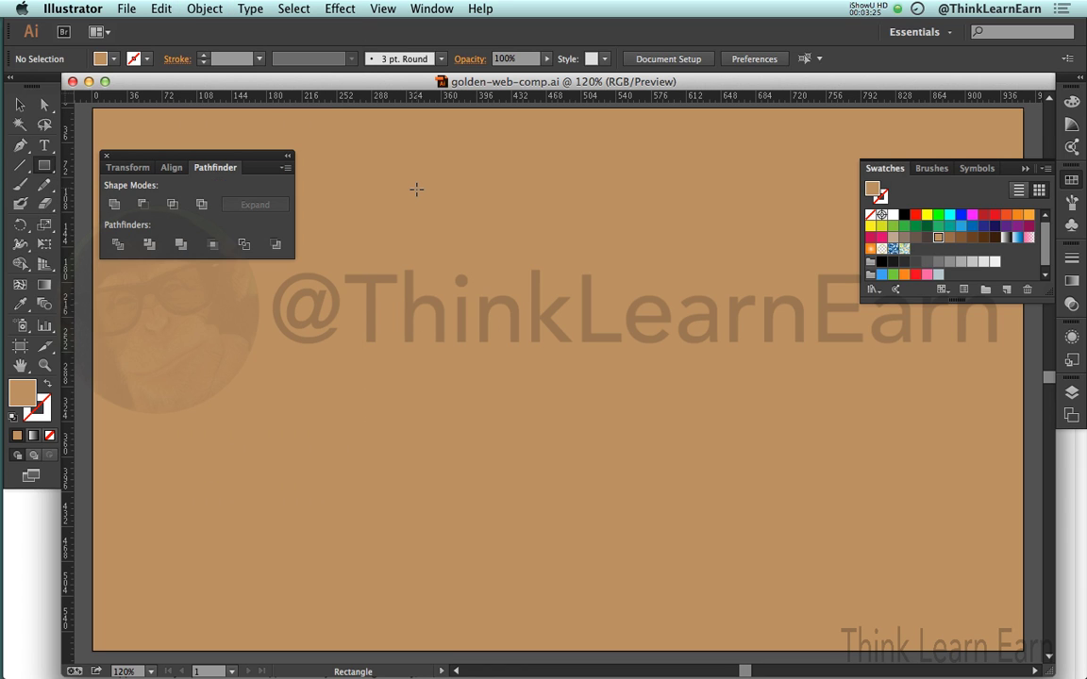
super+click(420, 211)
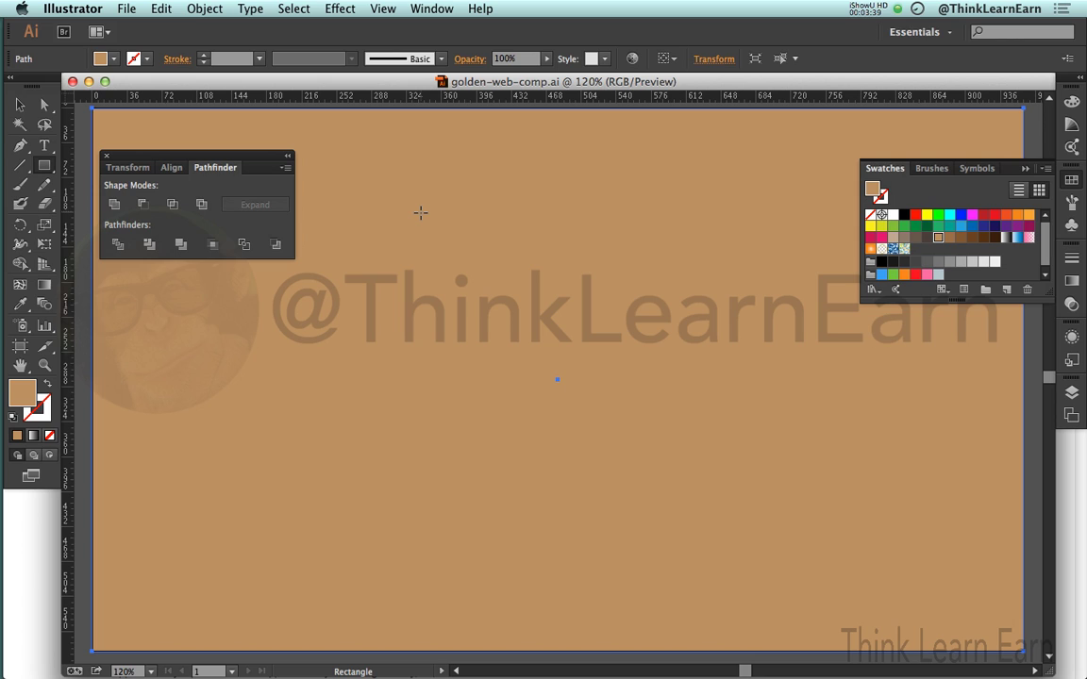
key(a)
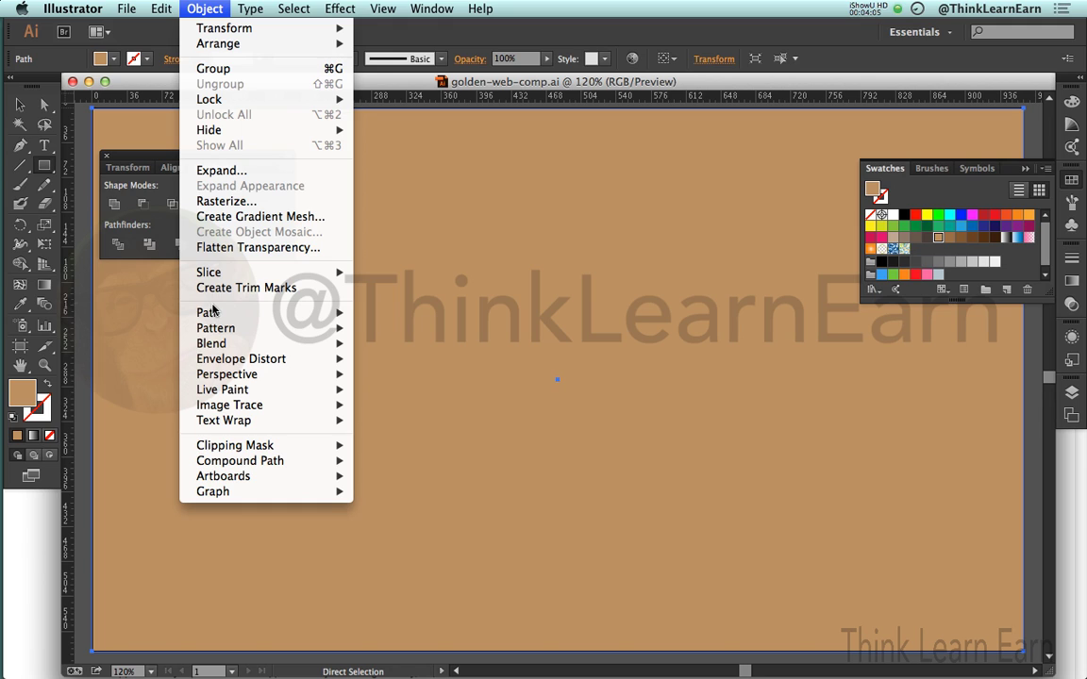
Step: Preview the Split Into Grid dialog, cancel it, and browse the Object menu
mouse_move(205, 316)
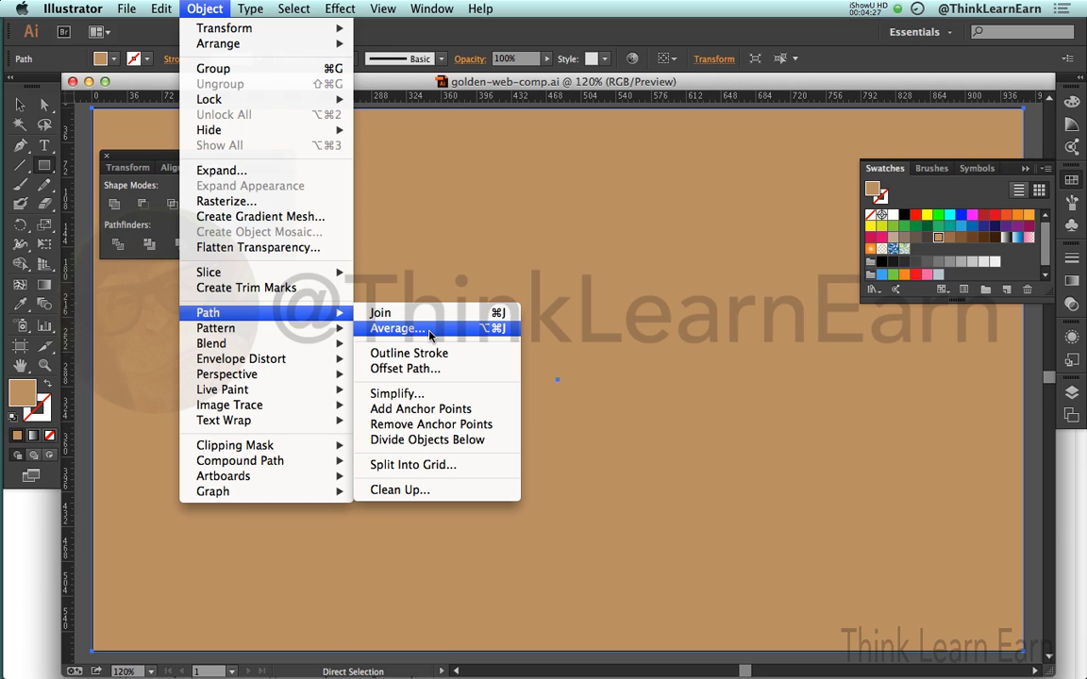
click(418, 463)
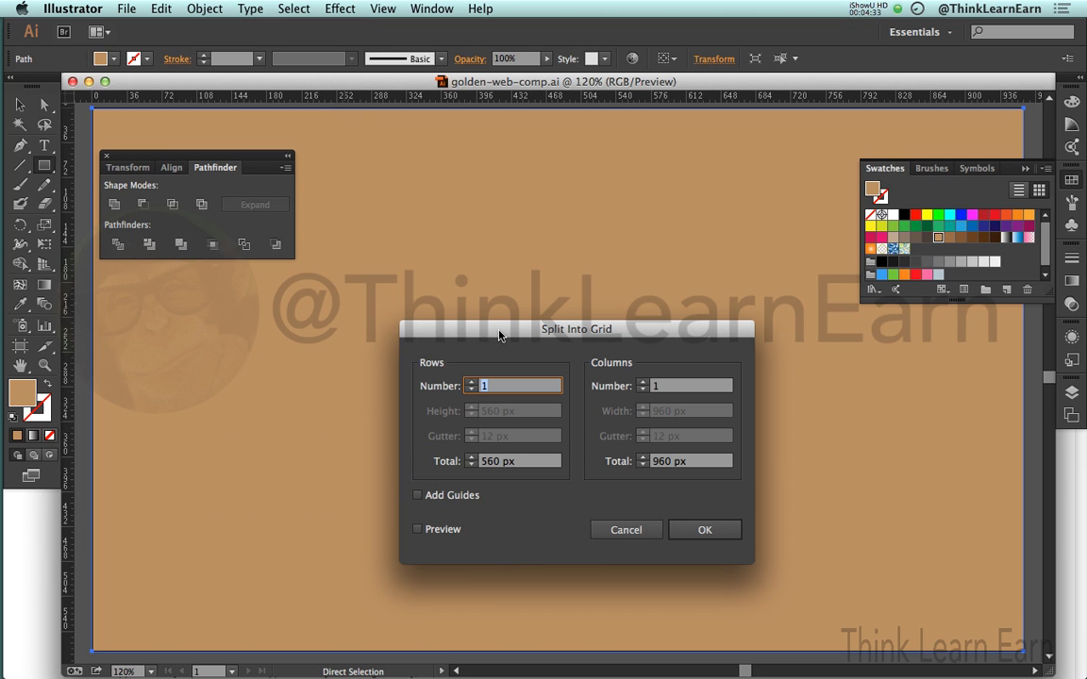
click(206, 10)
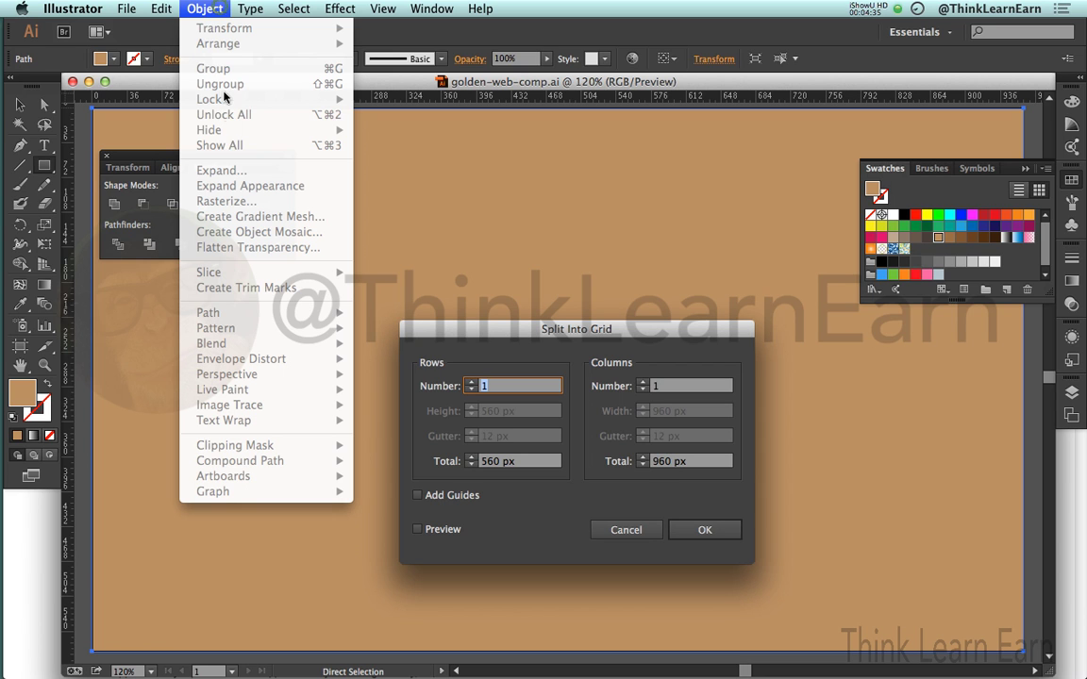
click(230, 8)
click(623, 529)
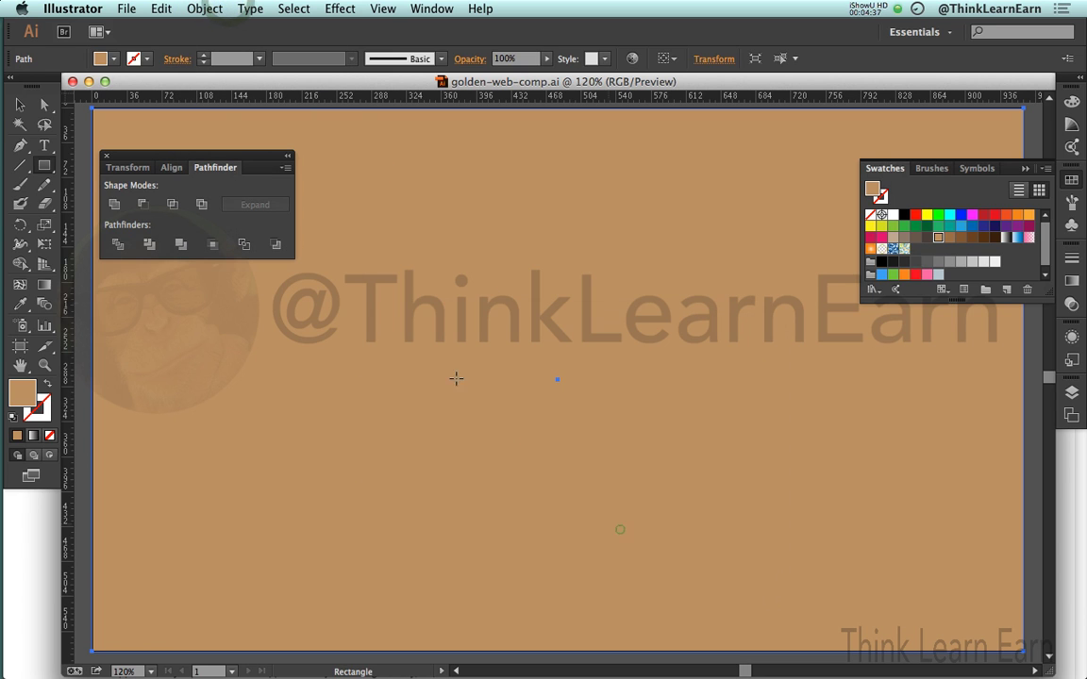
click(205, 8)
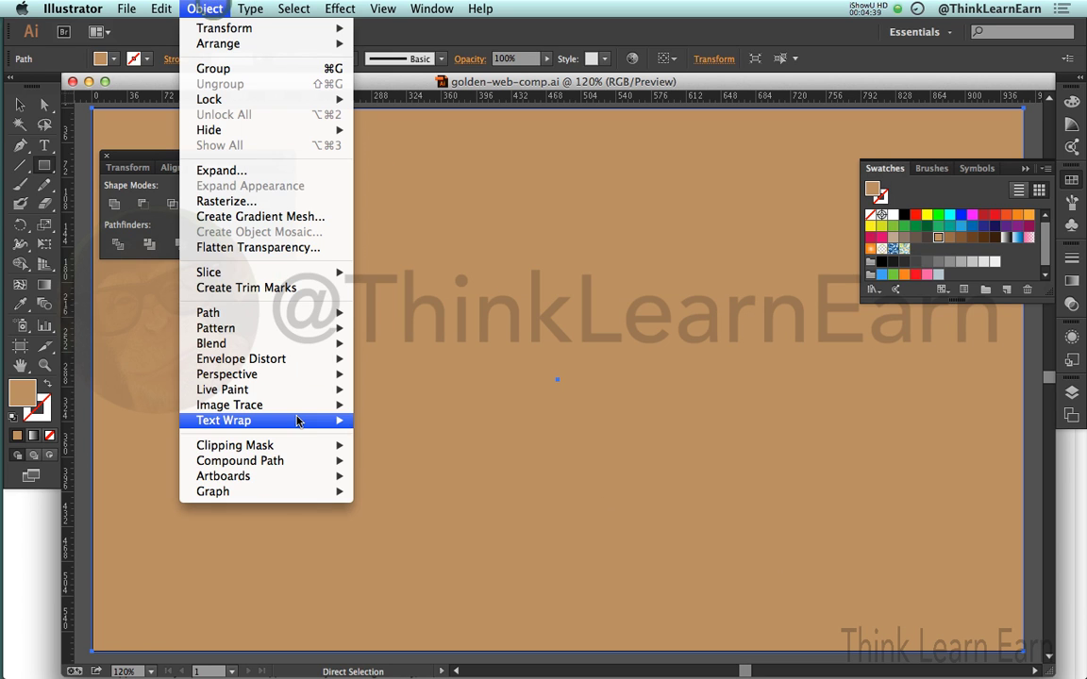
mouse_move(295, 420)
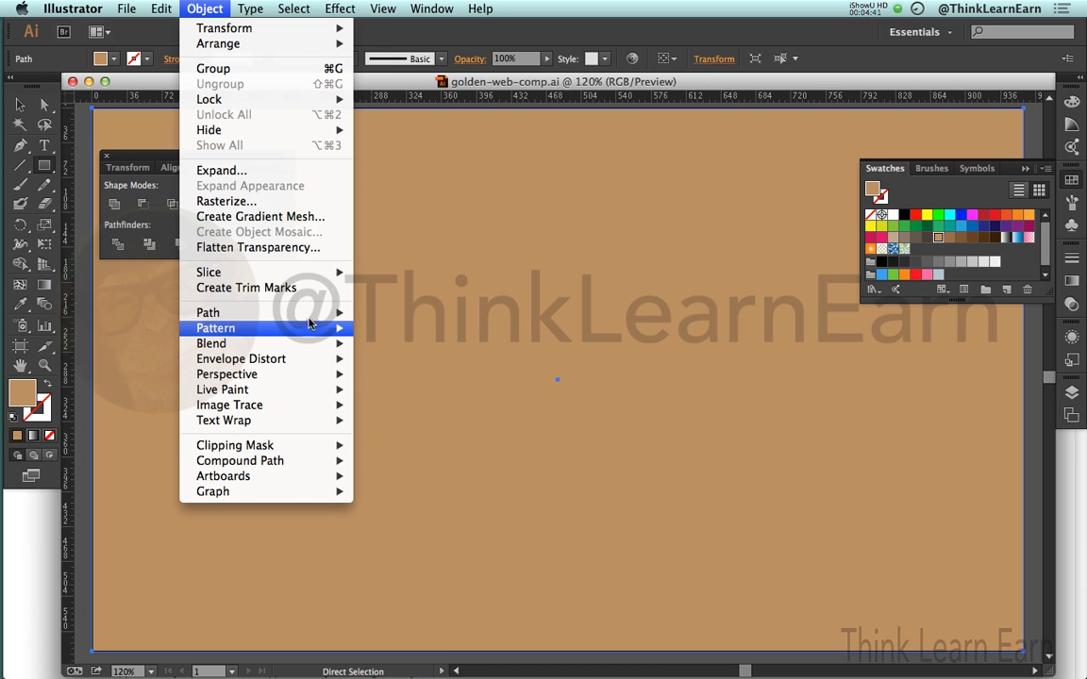
mouse_move(328, 316)
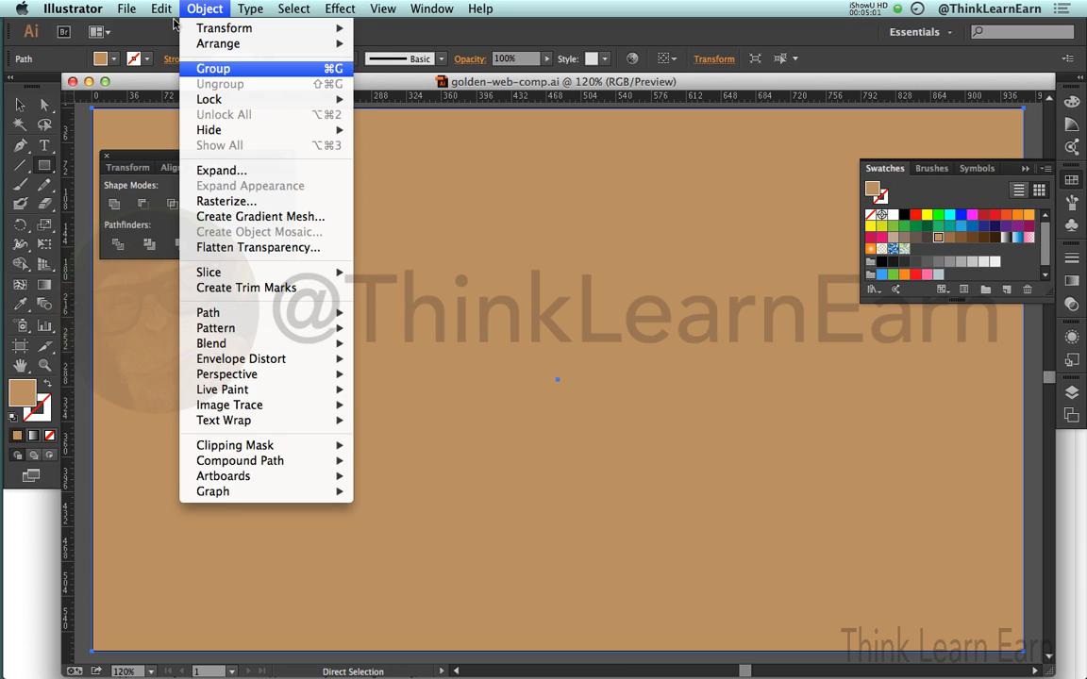
mouse_move(163, 6)
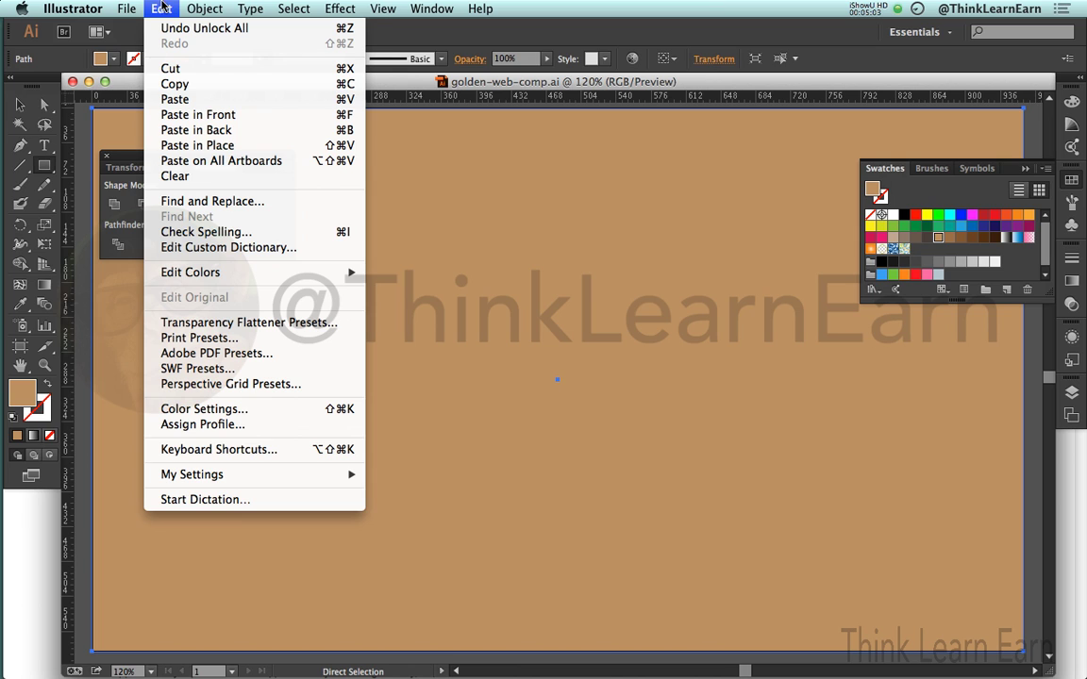
Step: In Keyboard Shortcuts, show Menu Commands and expand Object > Path
click(216, 450)
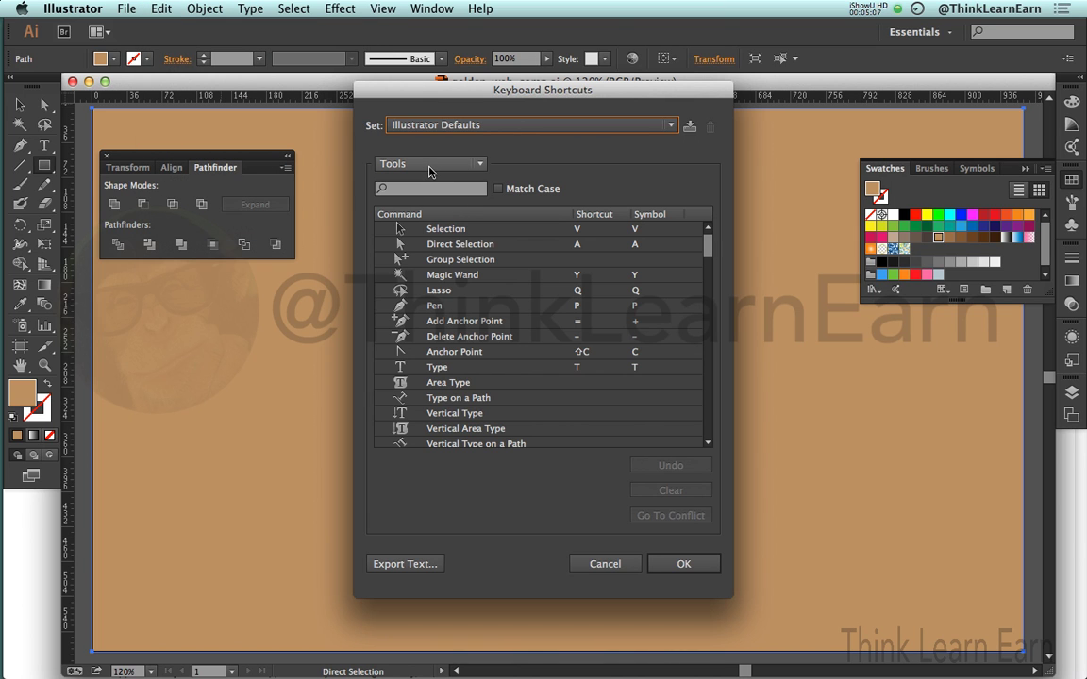
click(427, 166)
click(424, 183)
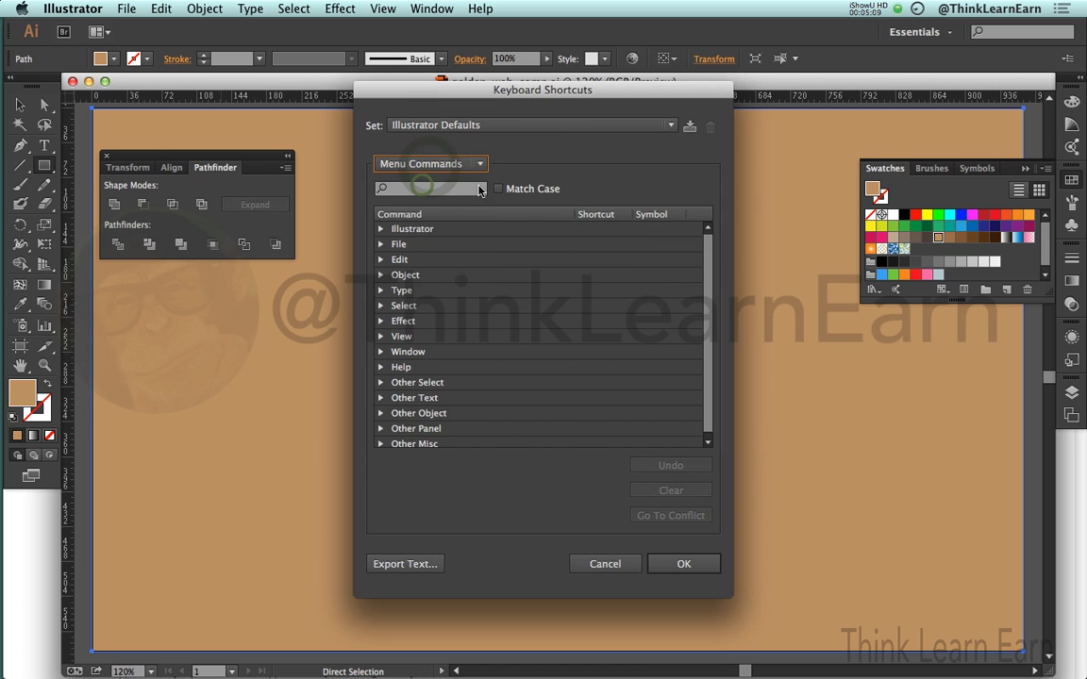
click(381, 274)
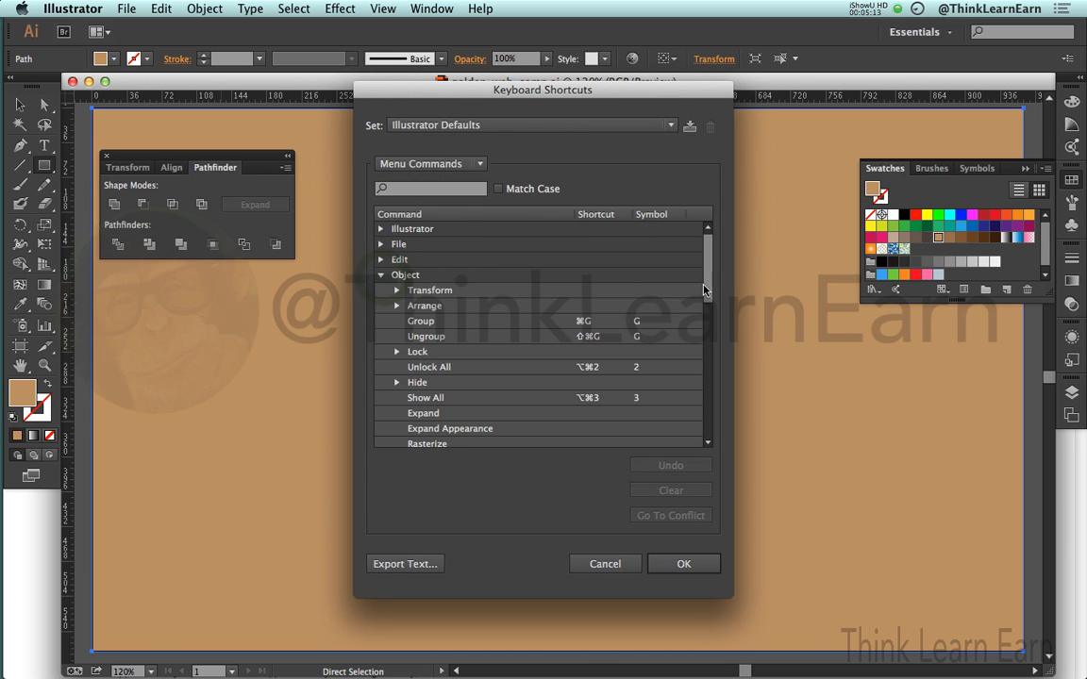
scroll(687, 320, down, 5)
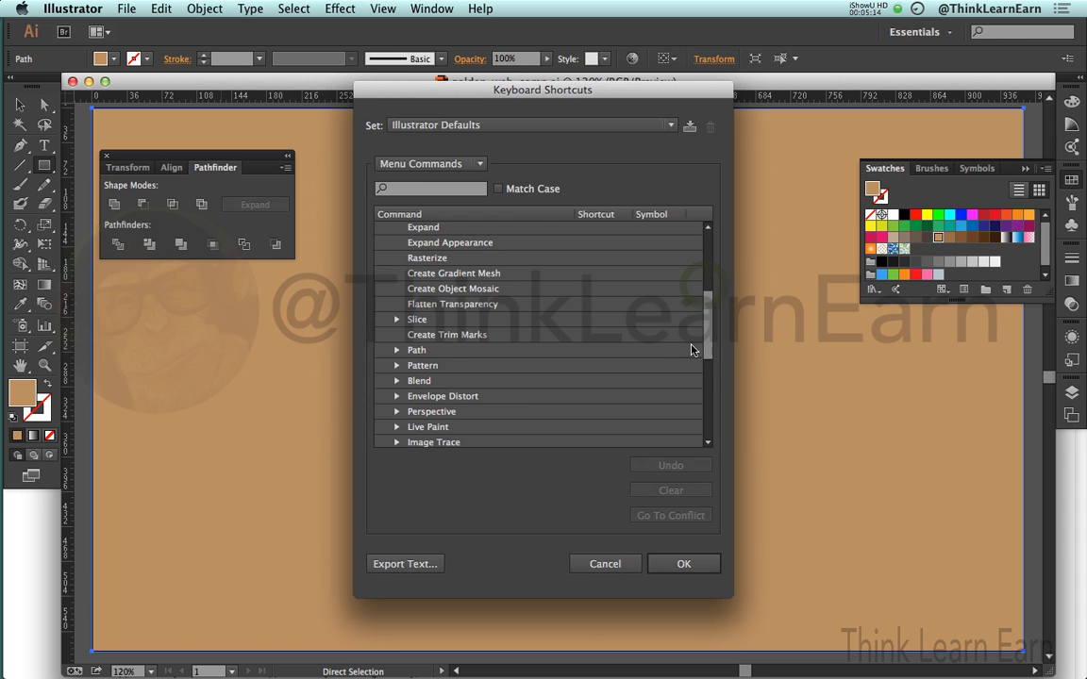
click(396, 350)
scroll(703, 345, down, 5)
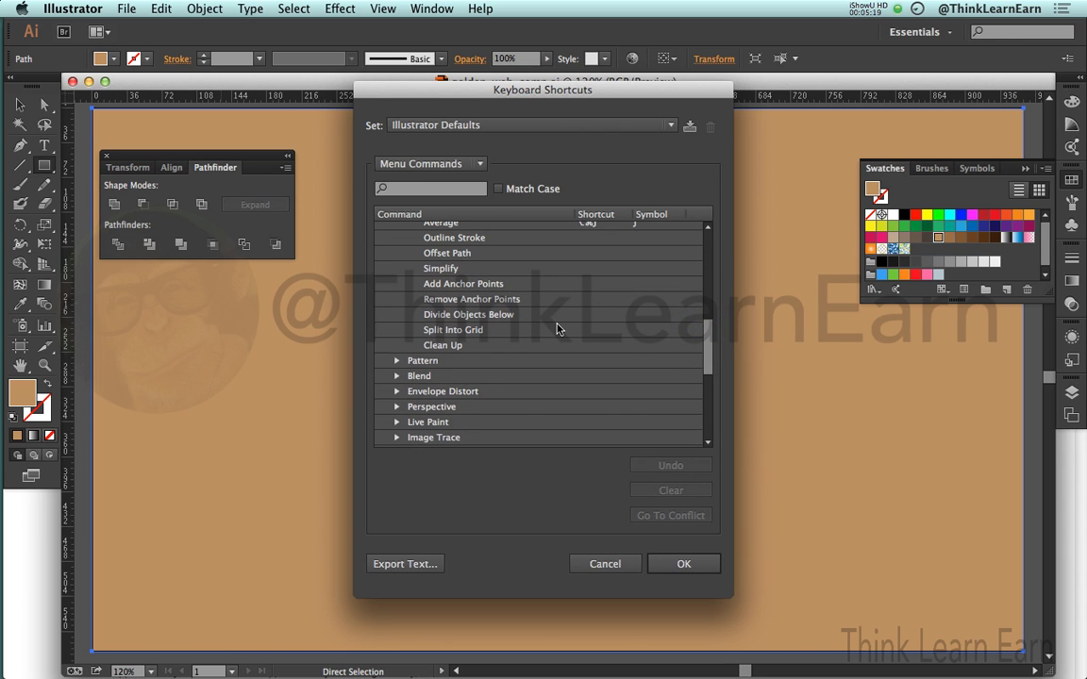
Step: Assign ⌥⌘= to Split Into Grid and save the set as golden-ratio-kbsc
click(476, 331)
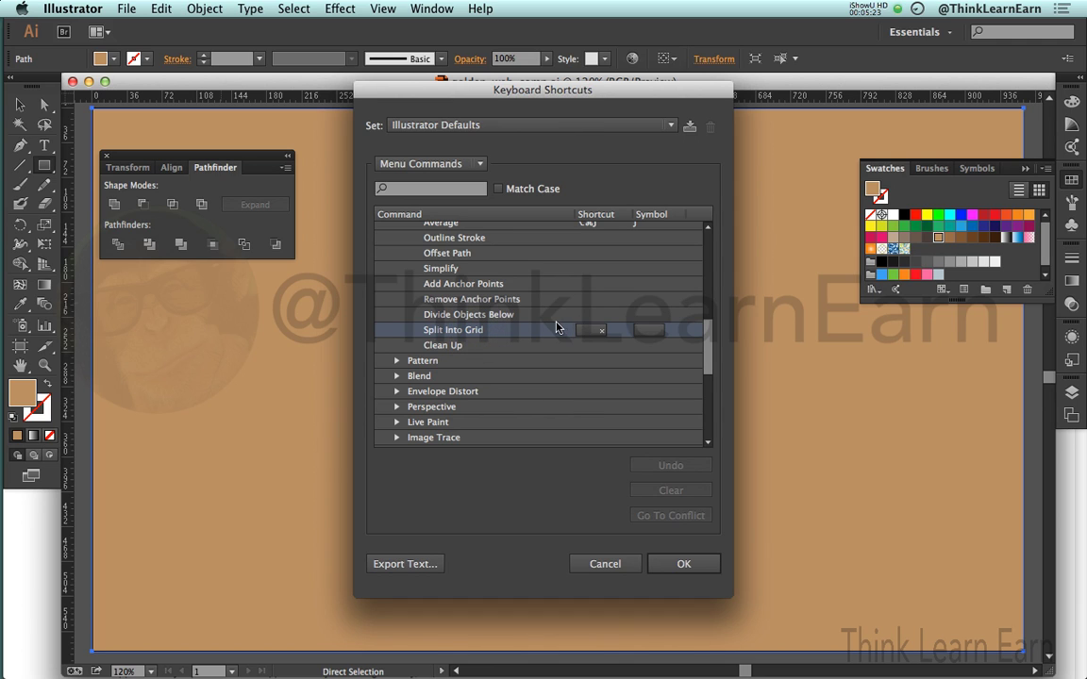
click(596, 333)
key(alt+super+equal)
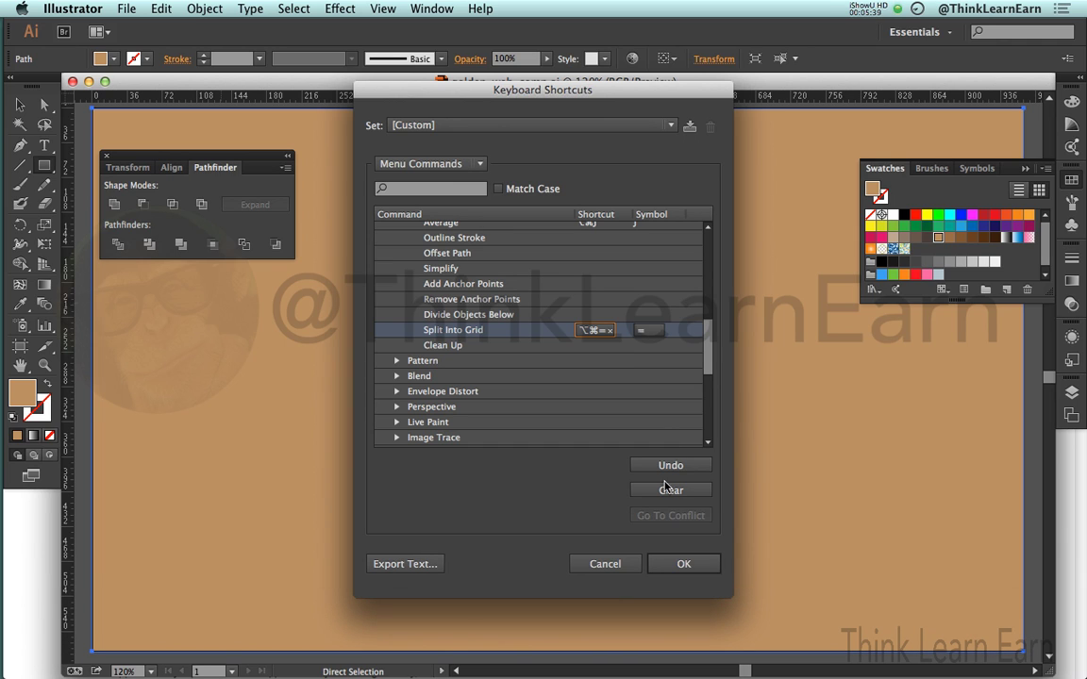
click(681, 564)
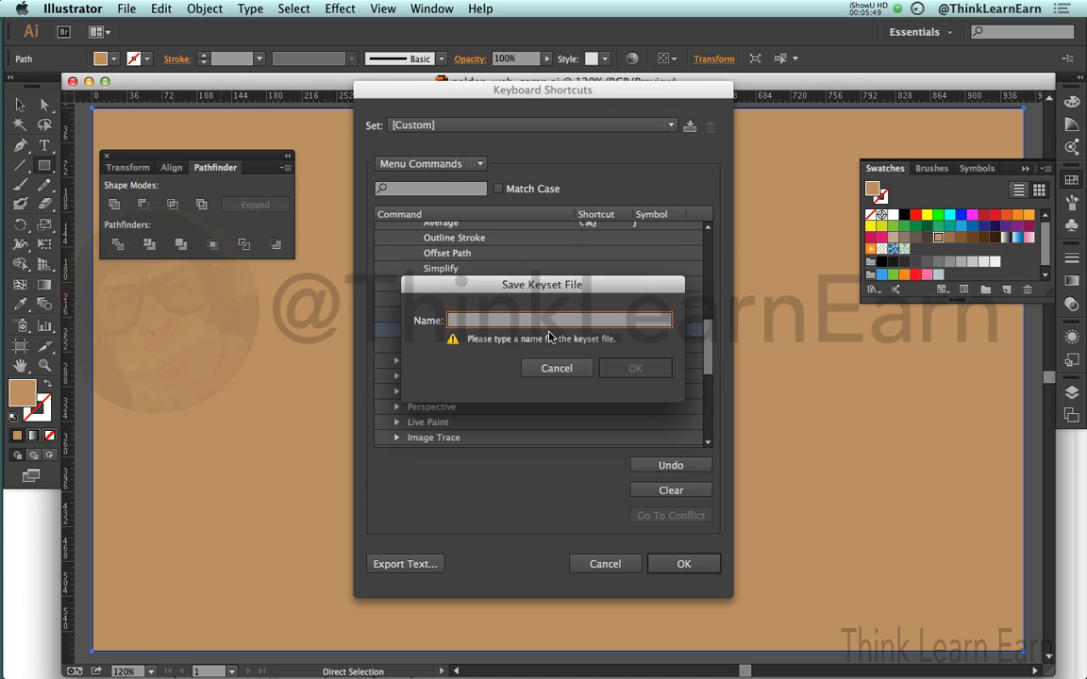
text(golde)
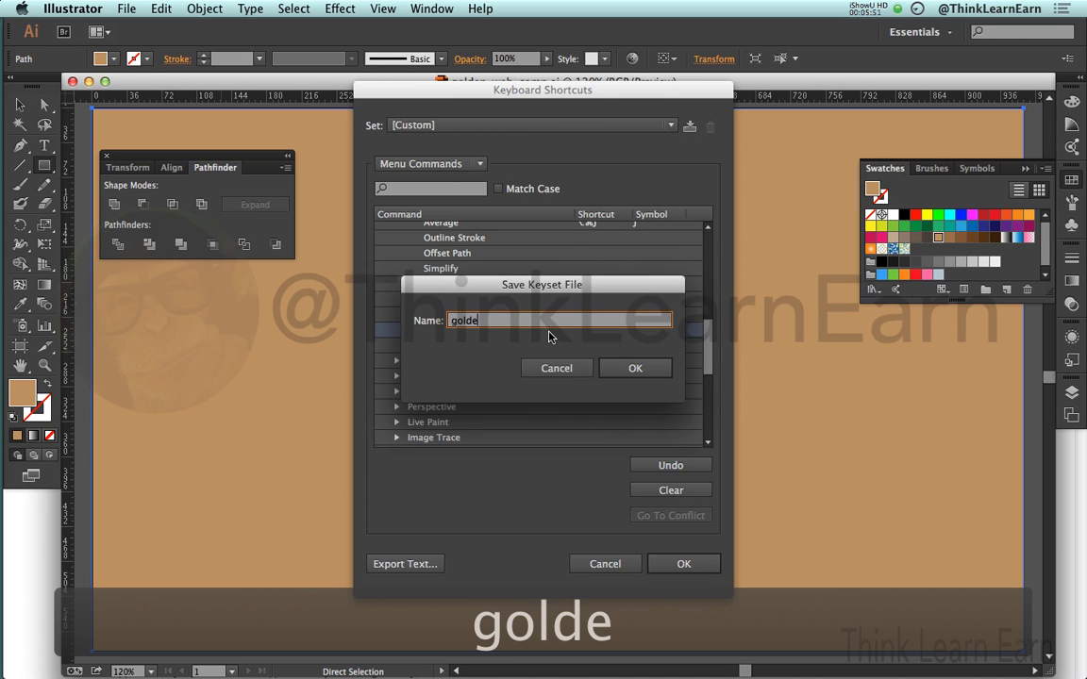
text(n-ratio)
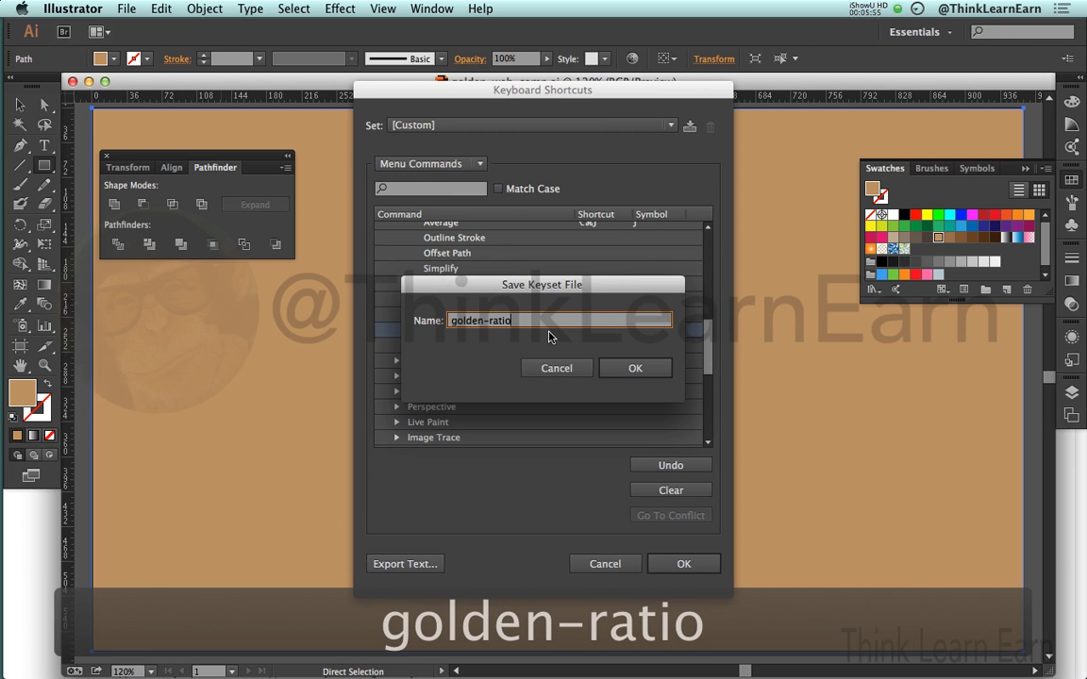
text(-)
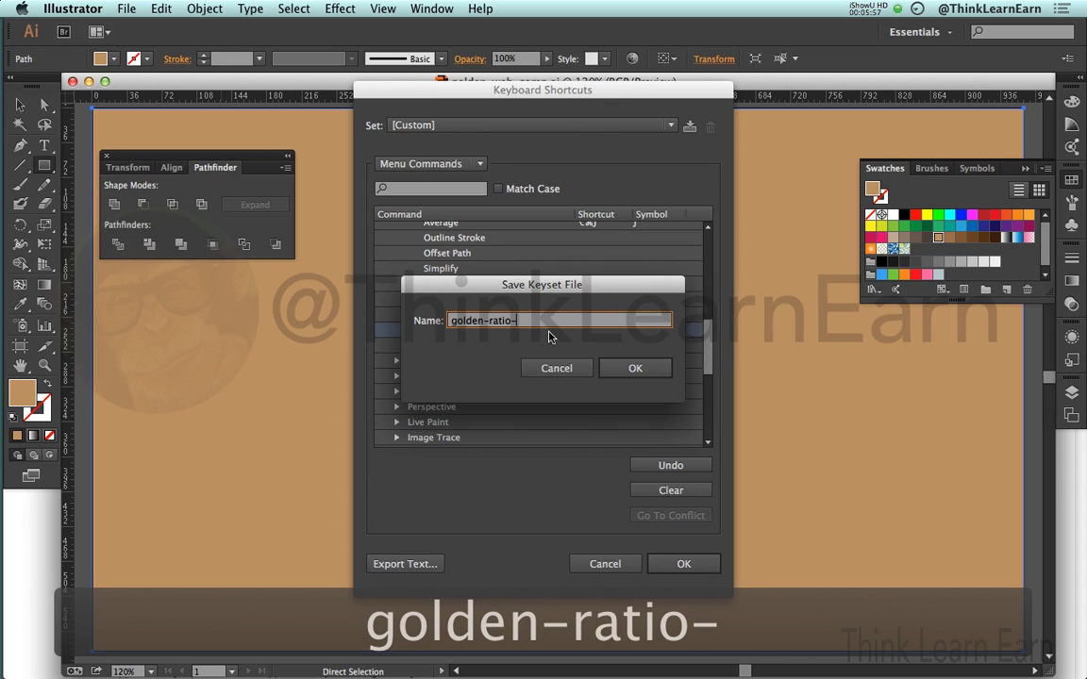
text(k)
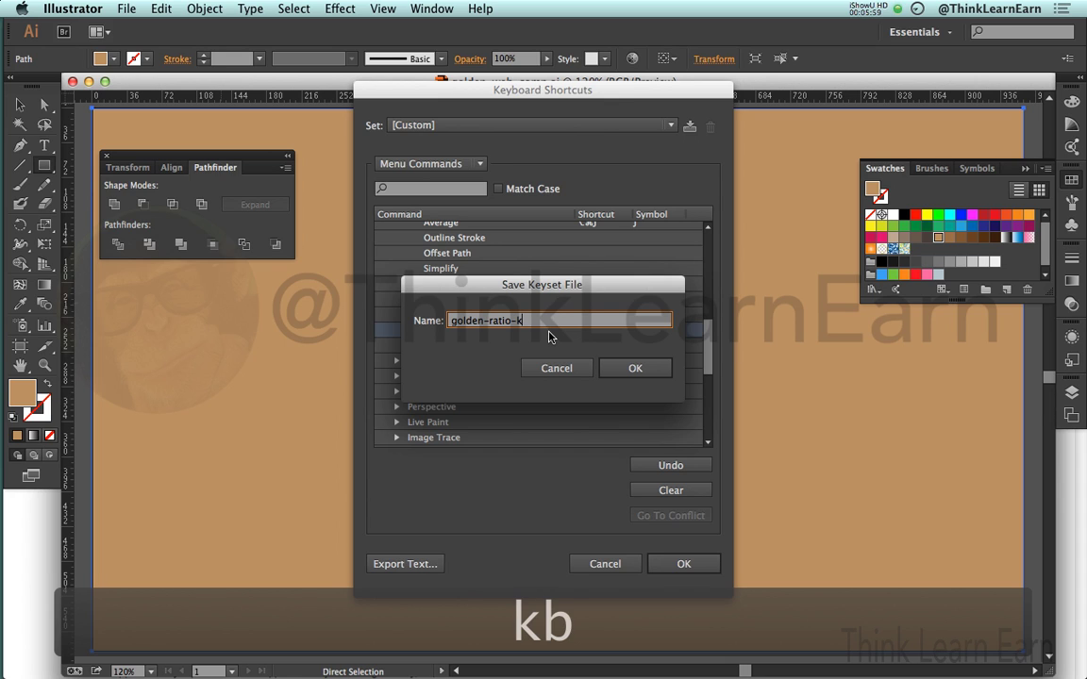
text(bsc)
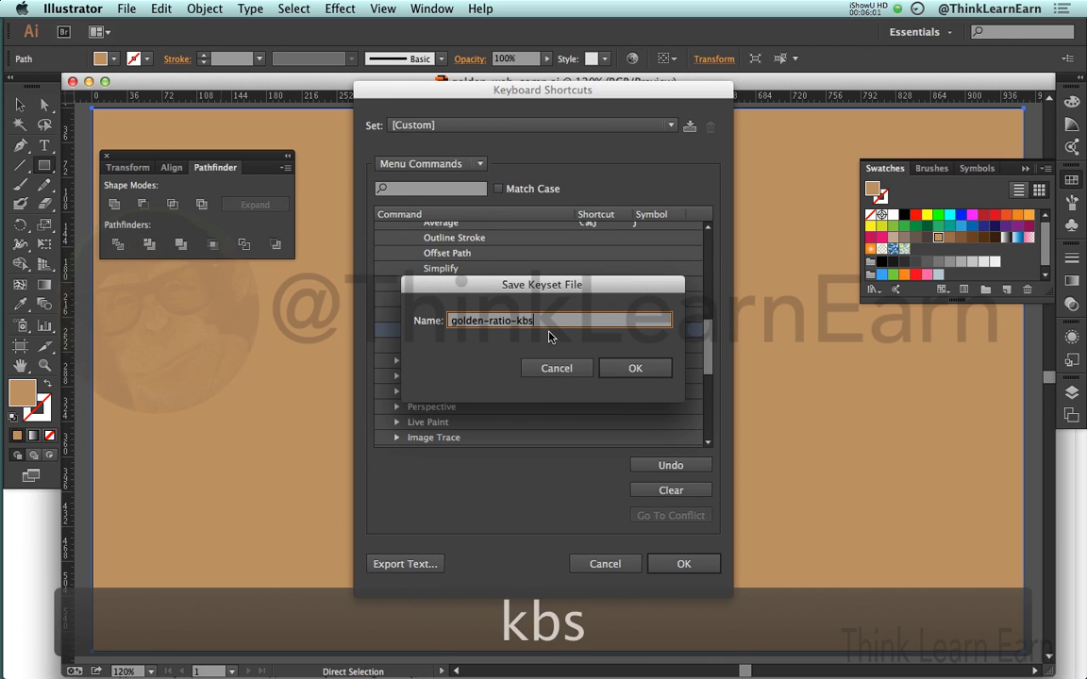
click(635, 368)
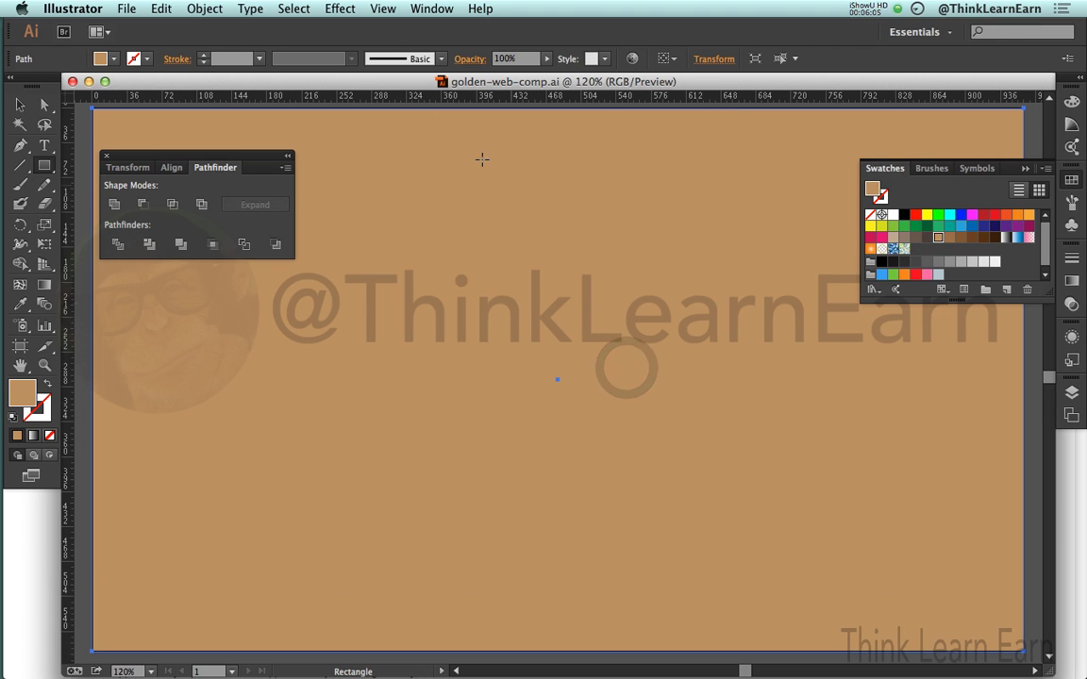
Step: Apply Object > Path > Split Into Grid: 5 rows, 12 columns, 20 px gutters each
click(195, 10)
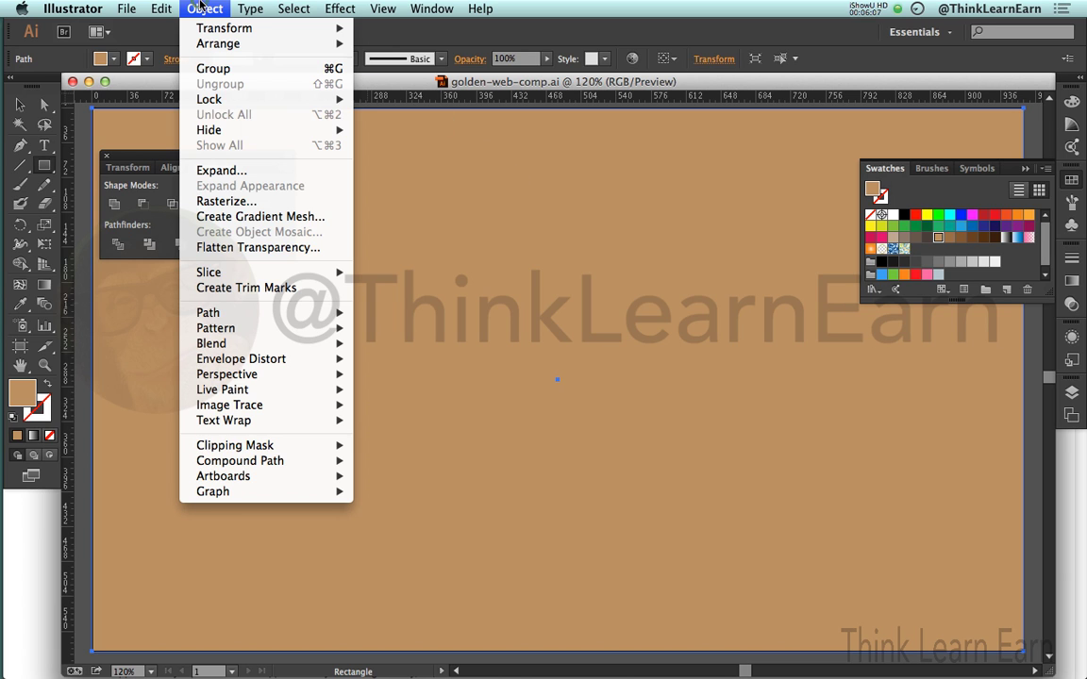
mouse_move(212, 312)
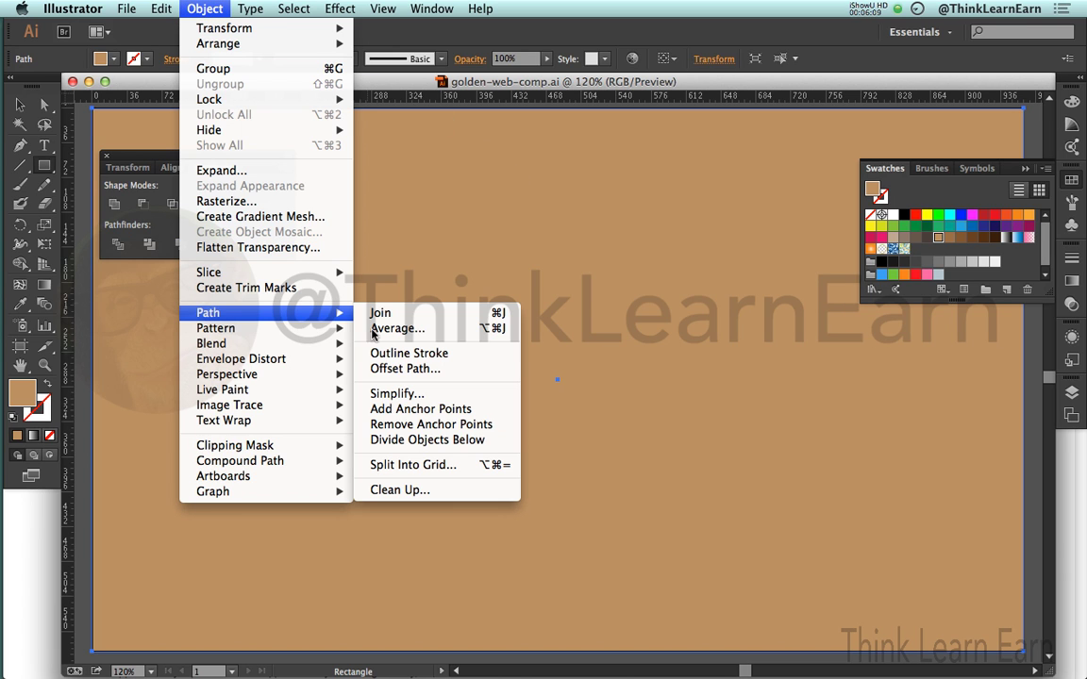
click(486, 466)
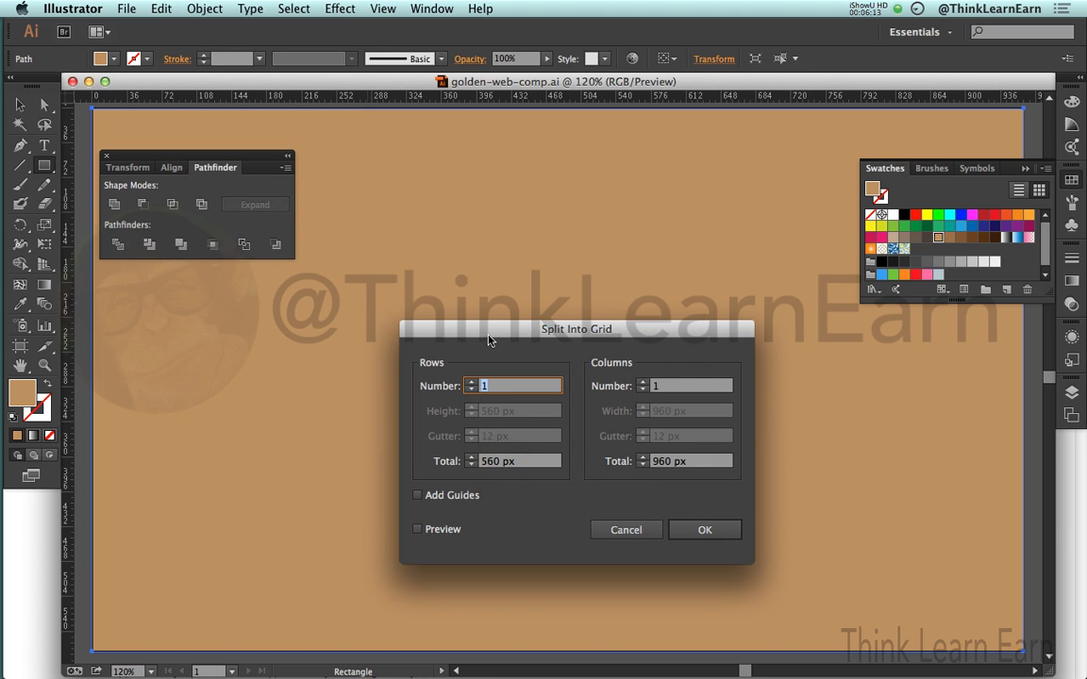
drag(491, 332, 443, 256)
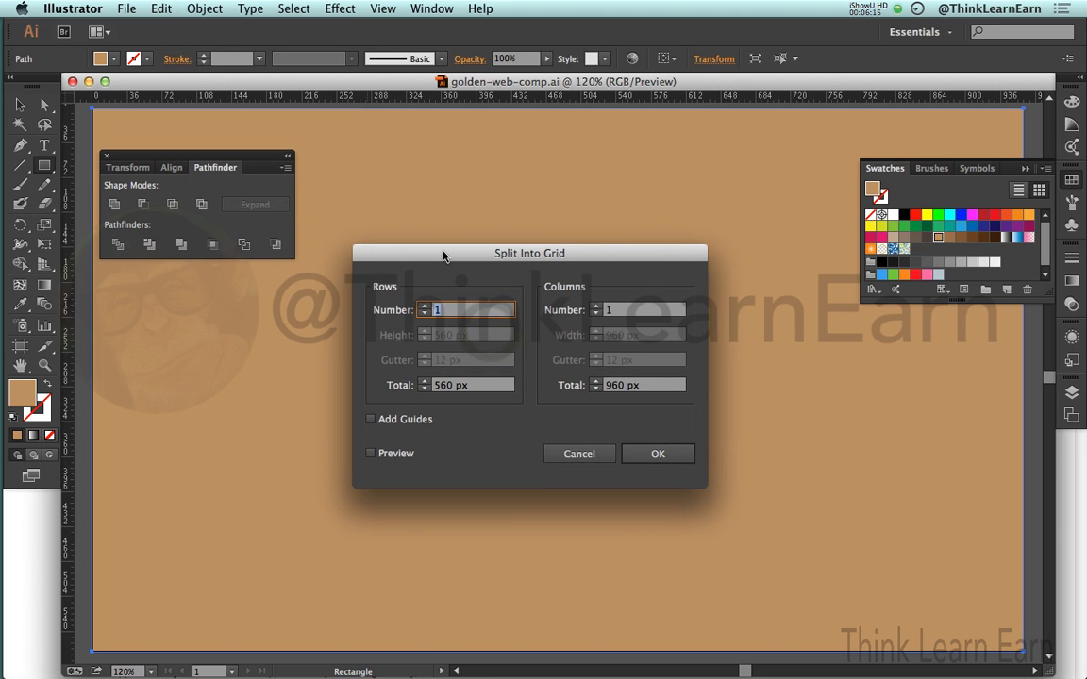
text(5)
key(Tab)
key(Tab)
text(20)
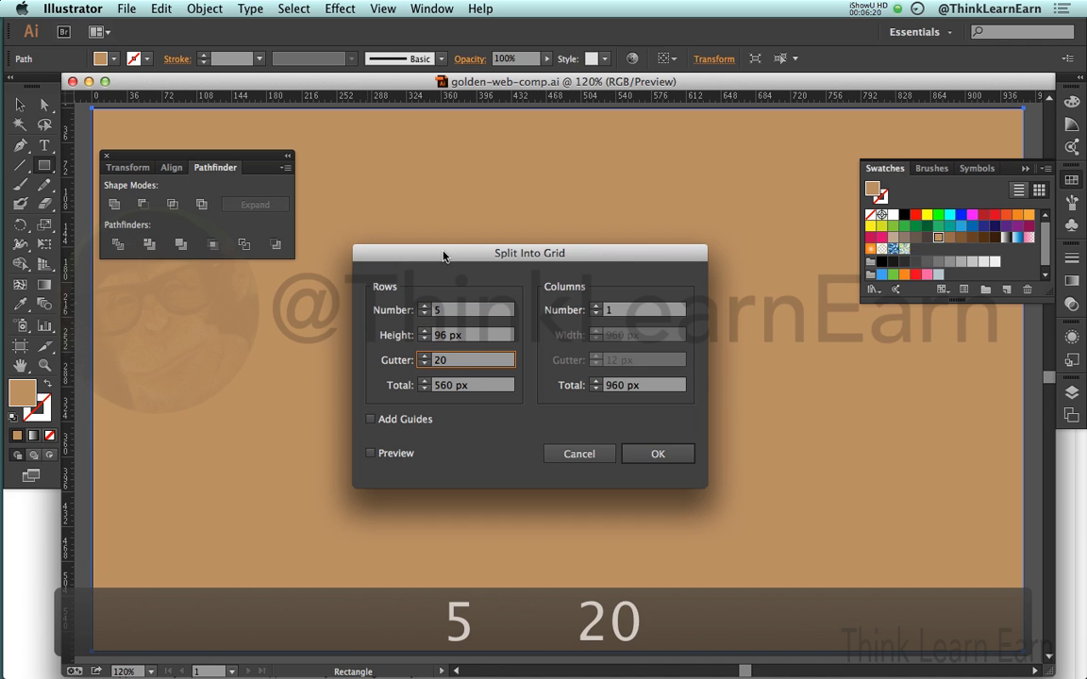
key(Tab)
key(Tab)
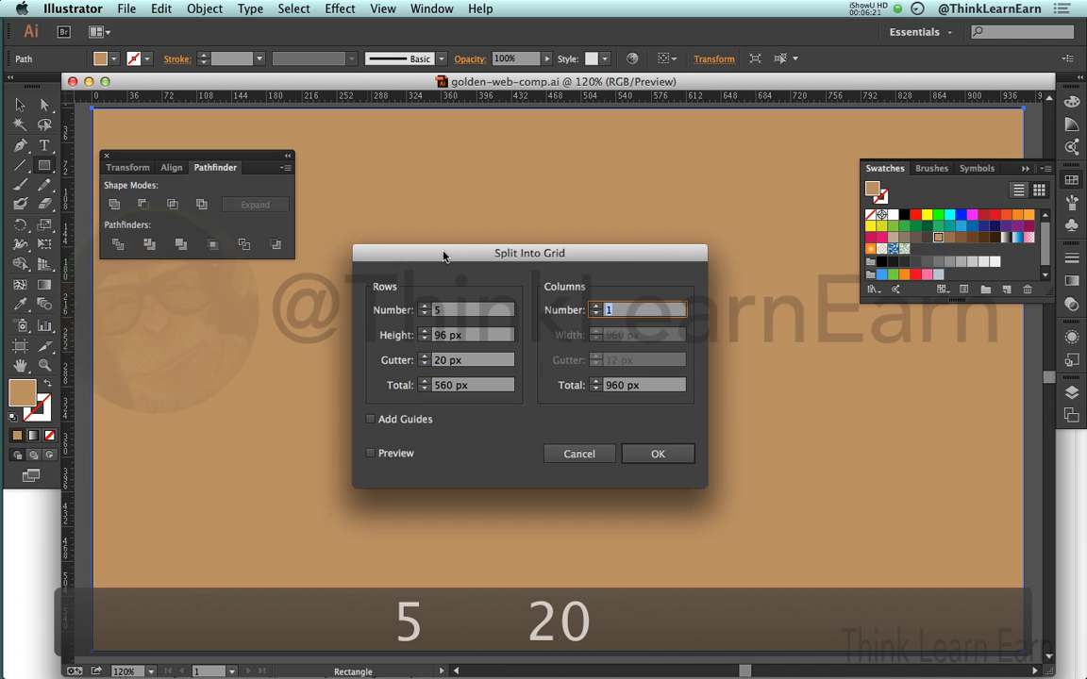
text(12)
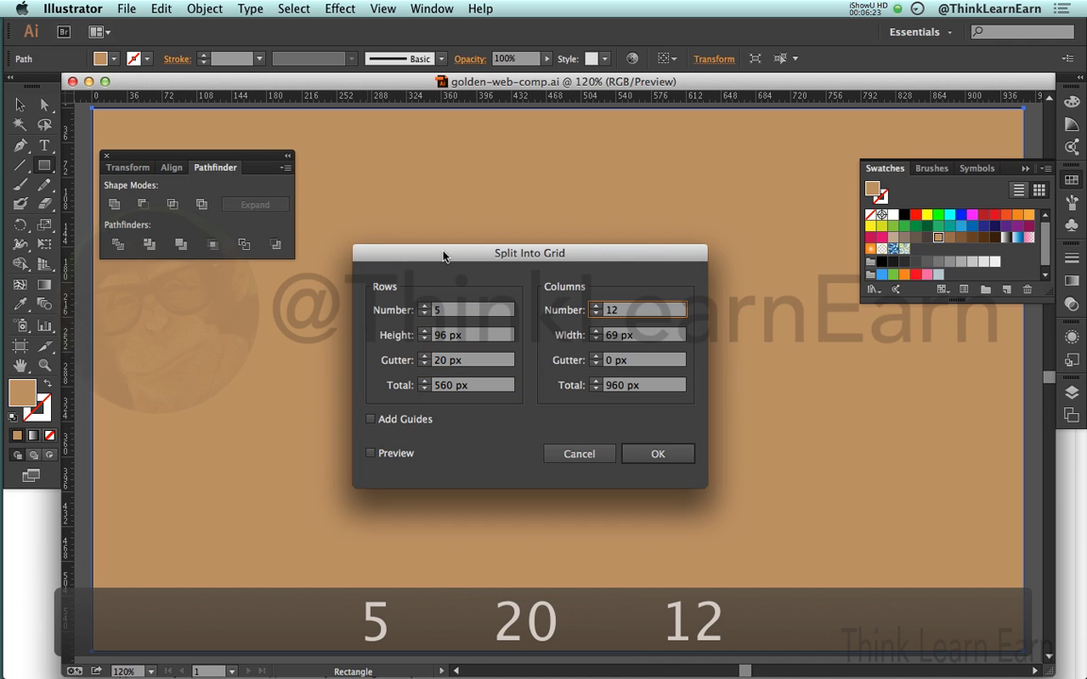
key(Tab)
key(Tab)
text(20)
key(Return)
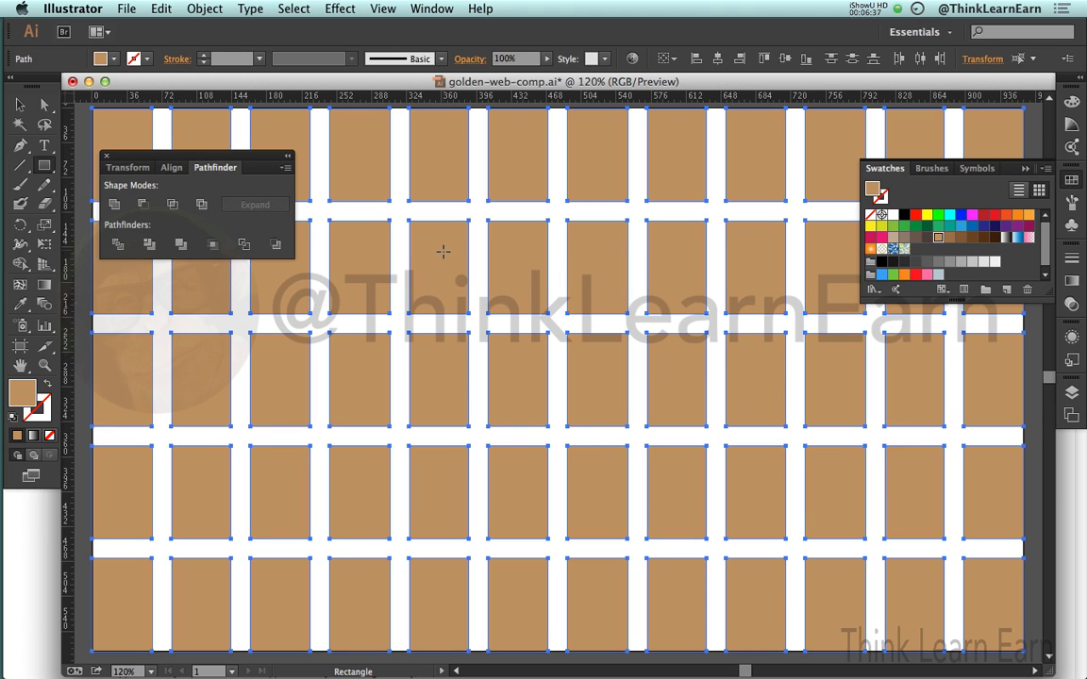
Step: Save the gridded file, zoom out to the whole artboard, and hide the panels
key(a)
key(super+s)
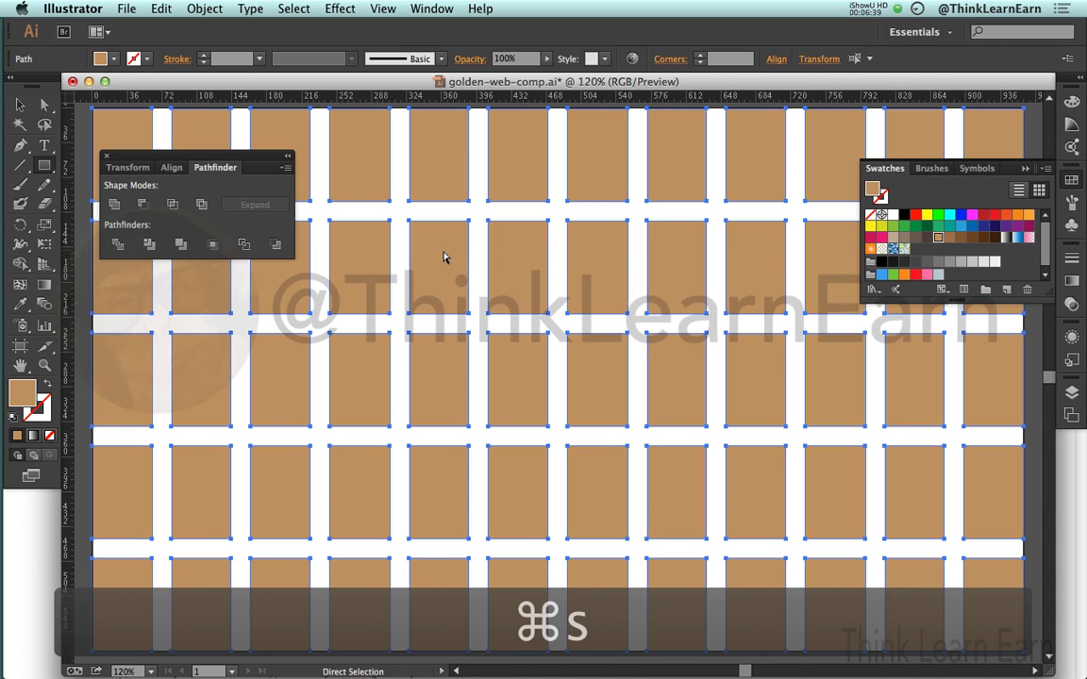
key(a)
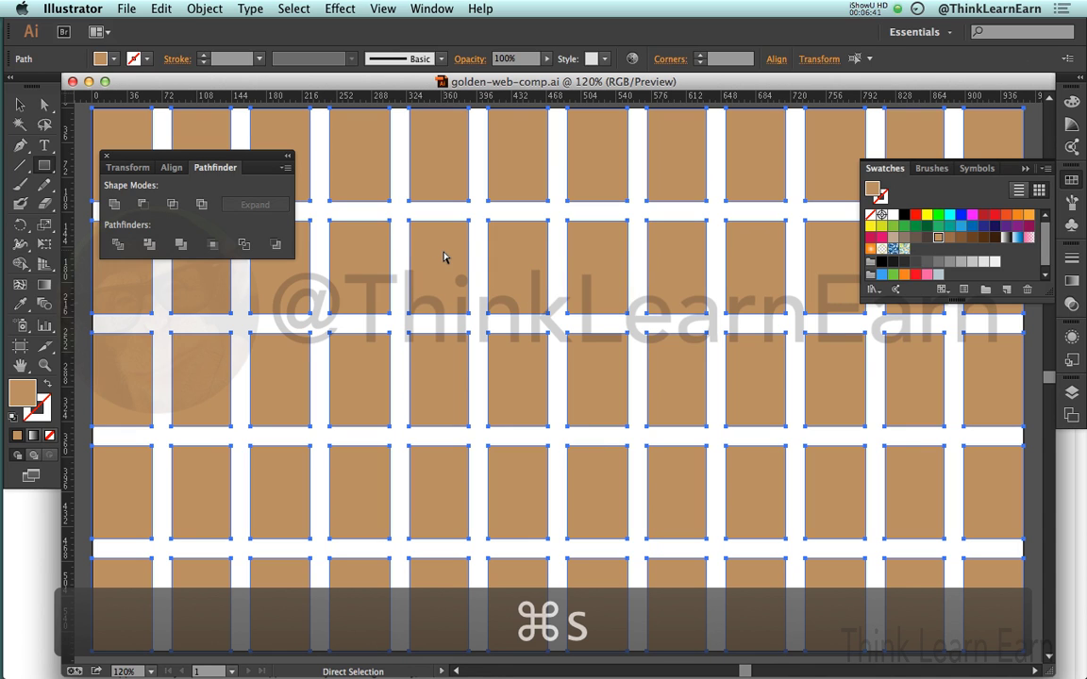
key(super+minus)
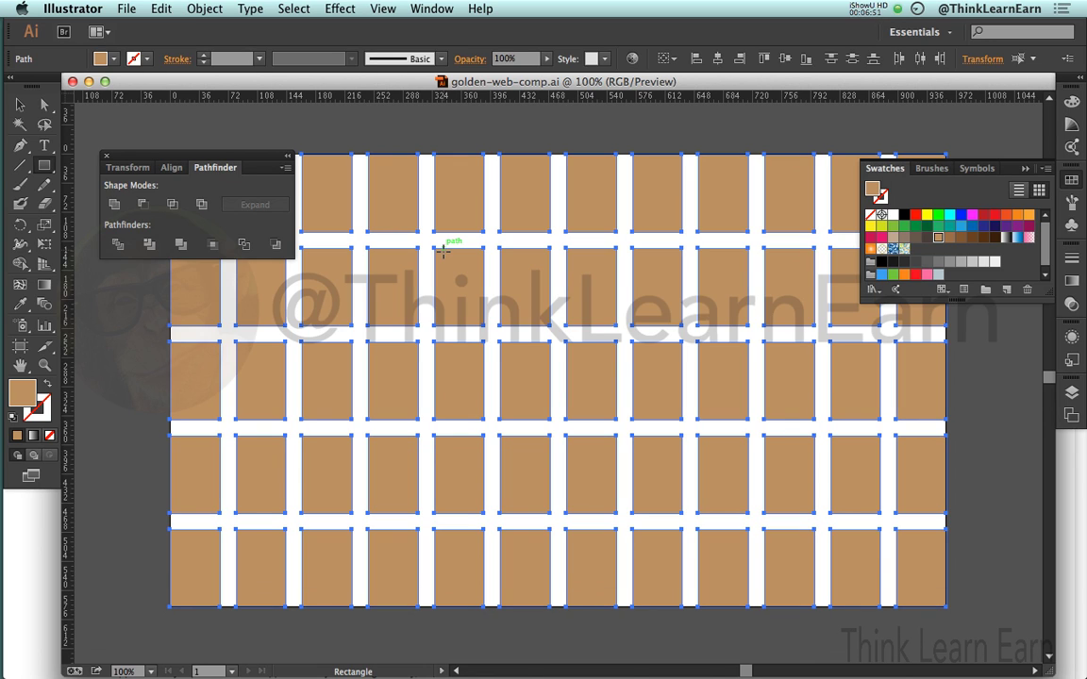
key(Tab)
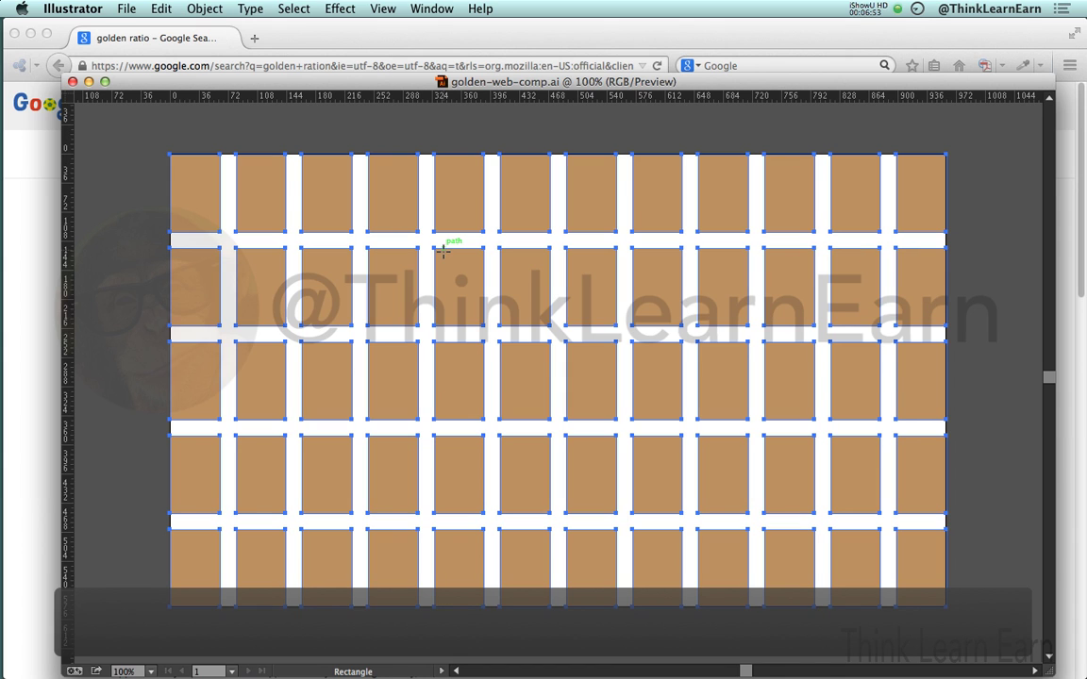
key(Tab)
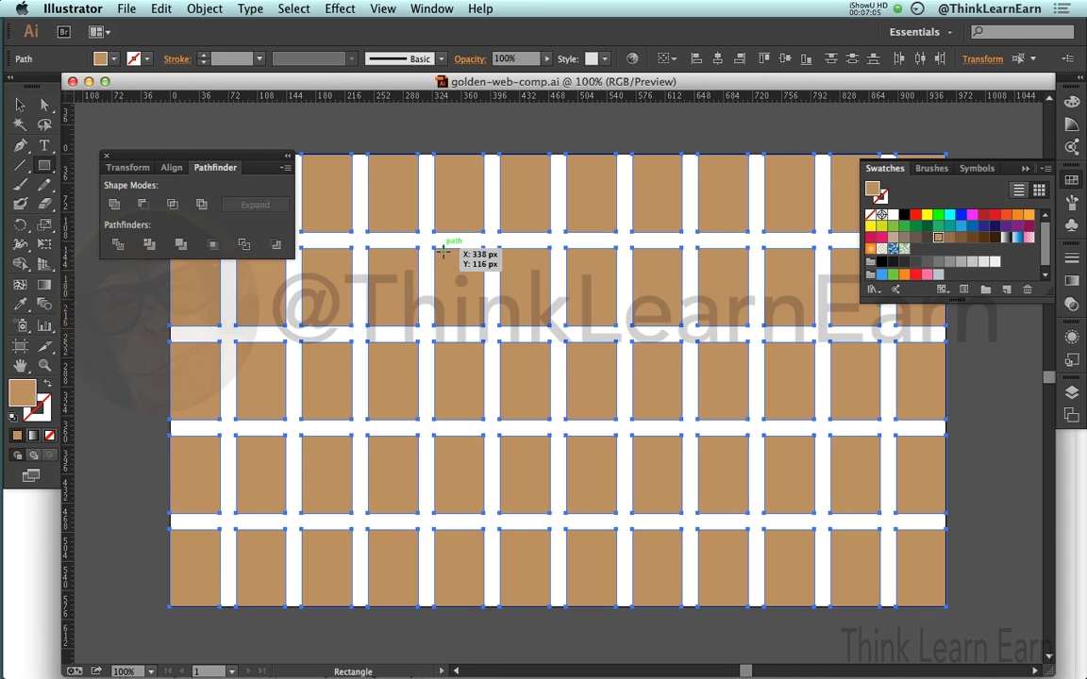
key(Tab)
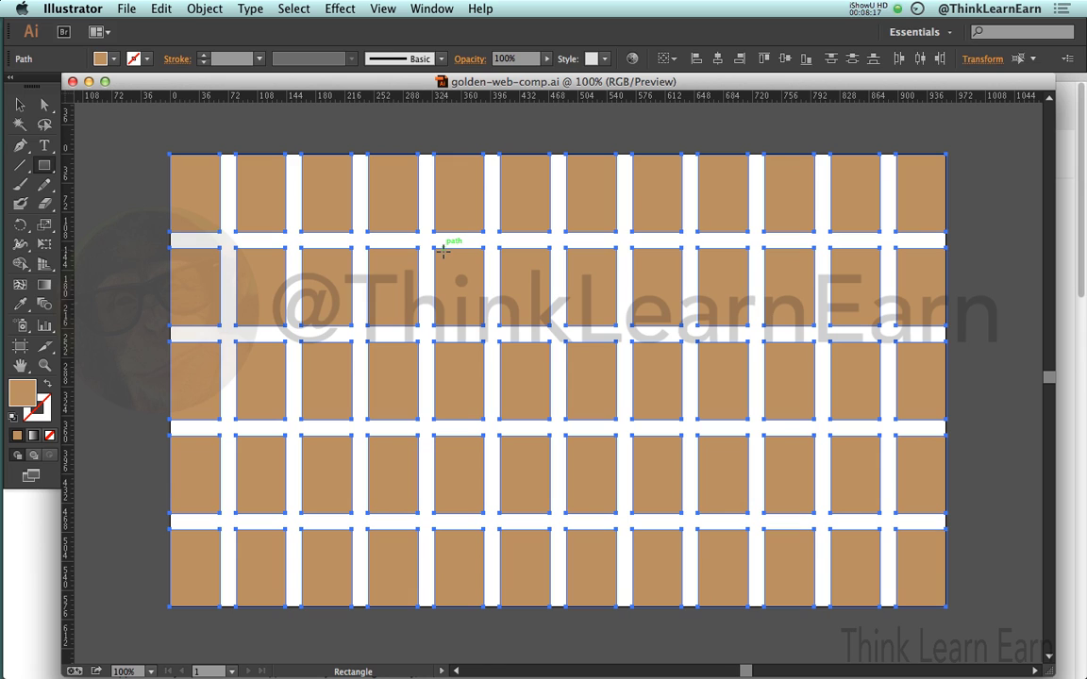
Step: Option-marquee the first nine top-row tiles so they are selected as whole shapes
key(super)
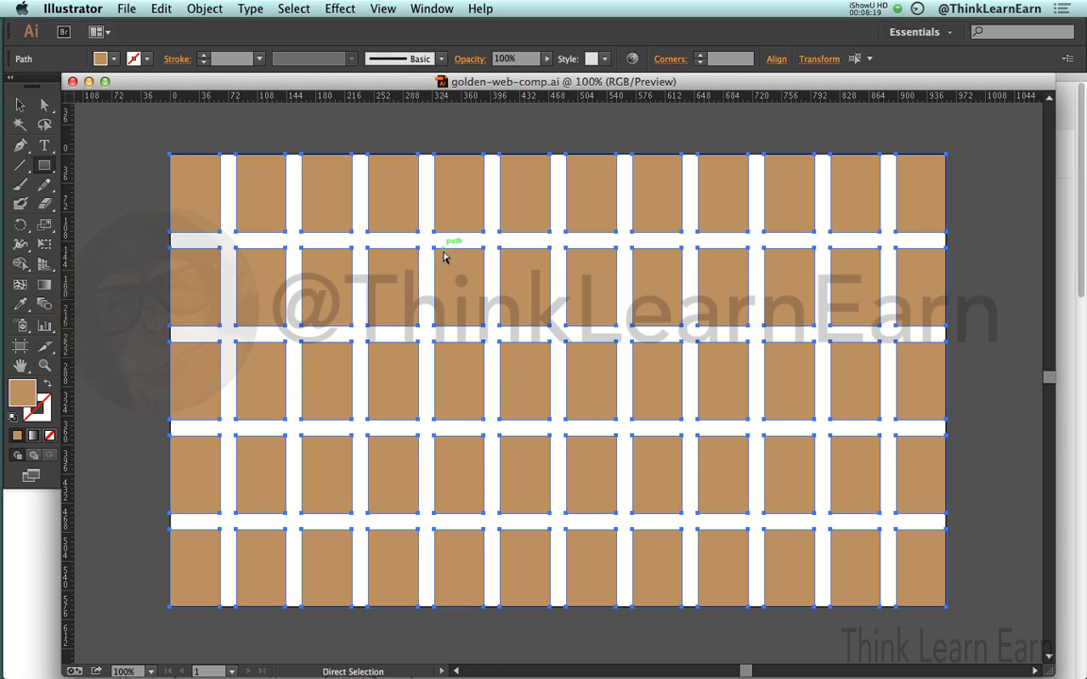
key(super)
super+click(351, 145)
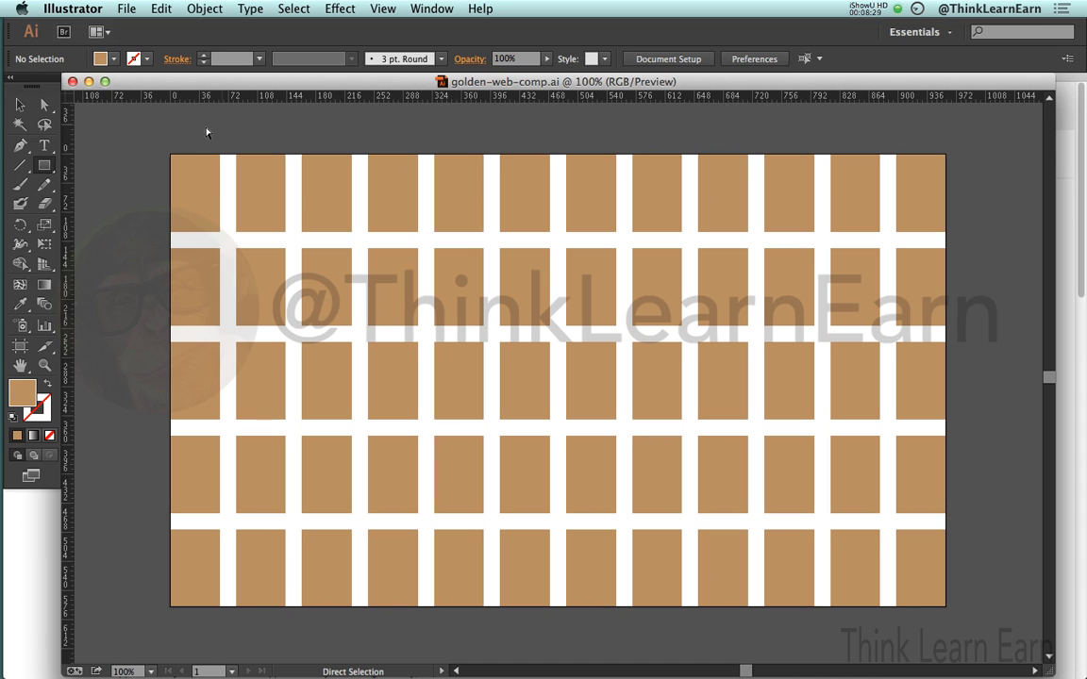
drag(154, 132, 747, 213)
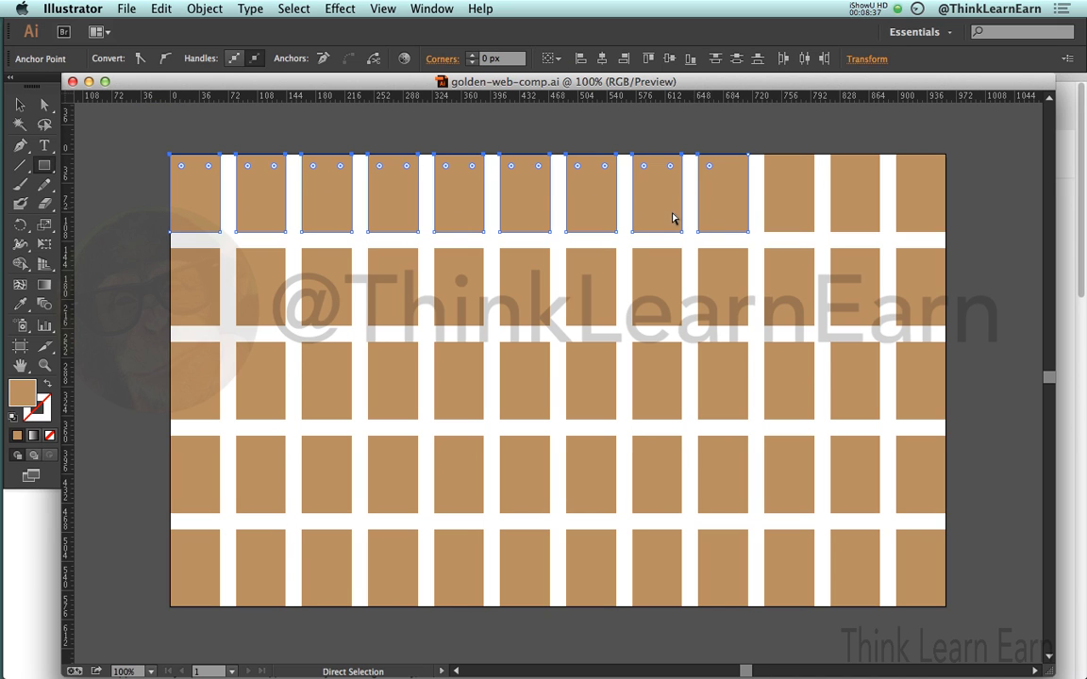
click(283, 137)
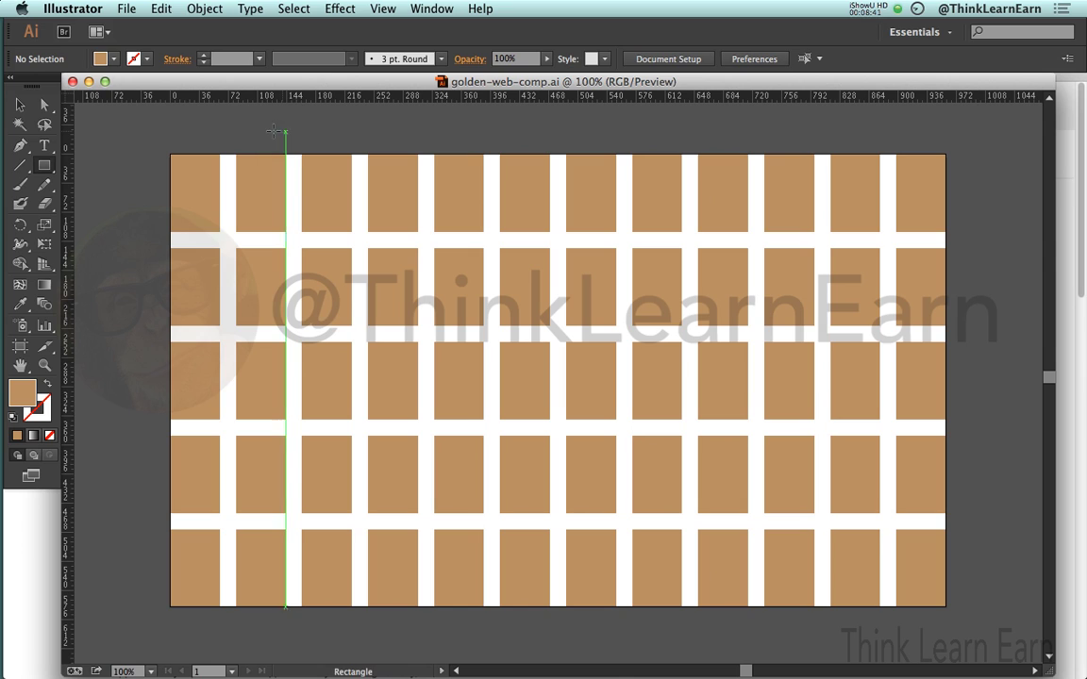
key(alt)
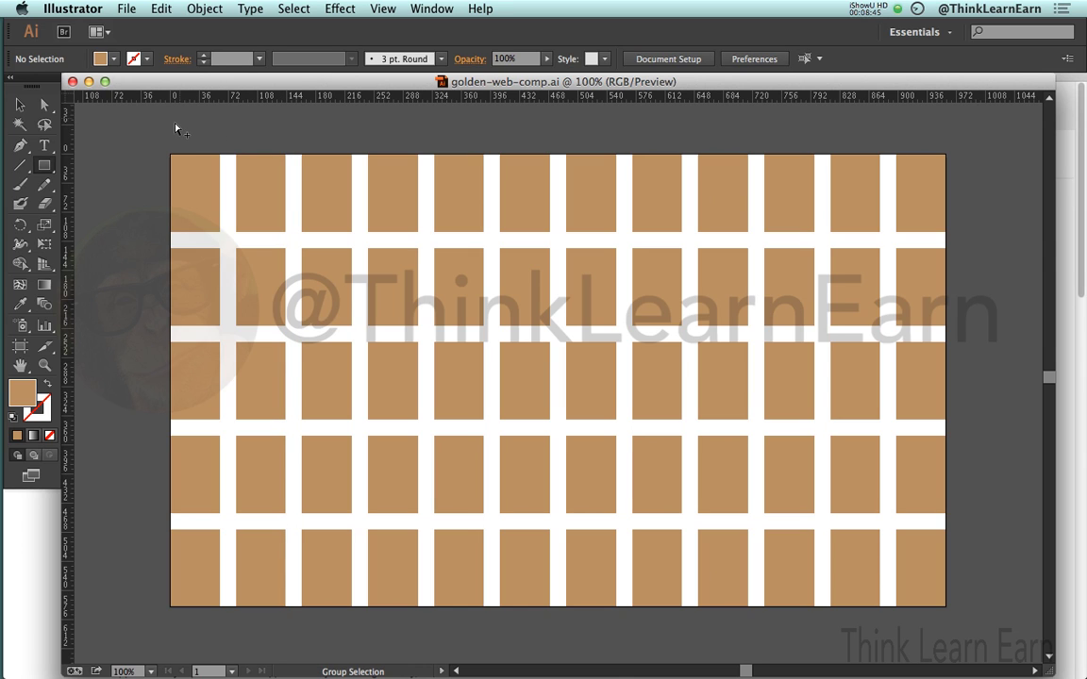
drag(173, 126, 727, 208)
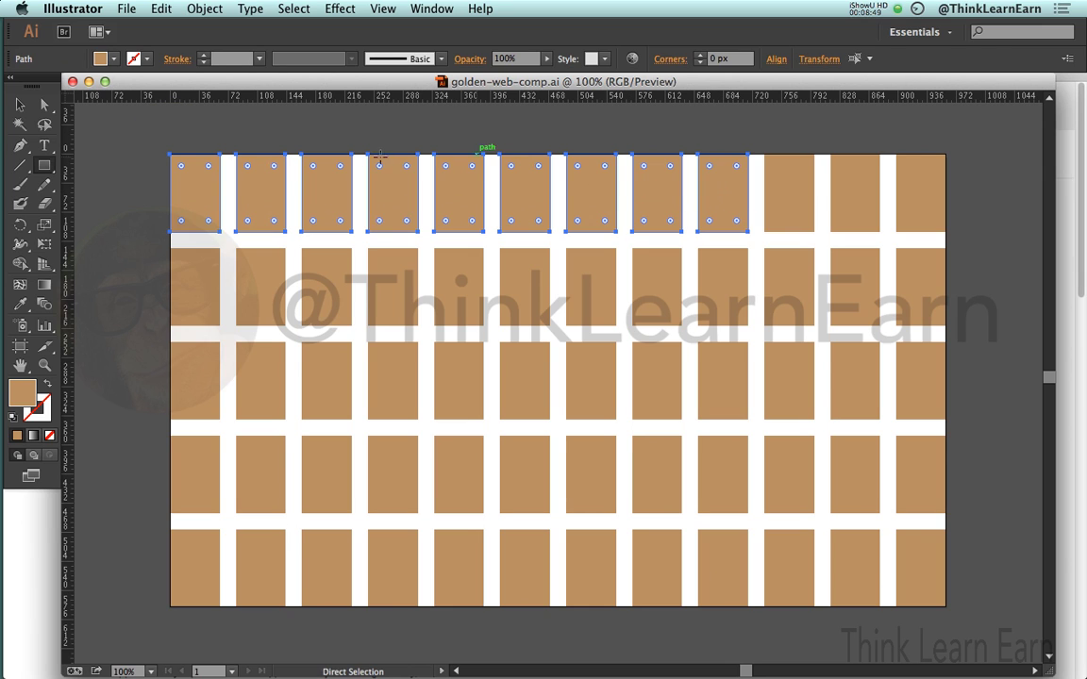
key(m)
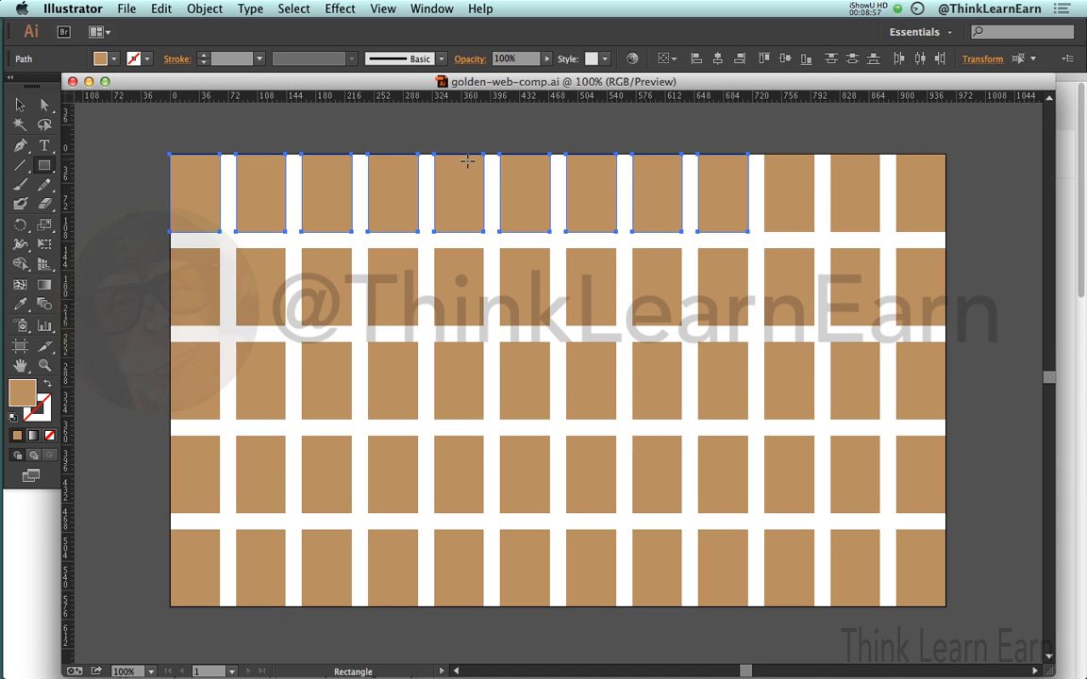
Step: Merge the nine top-left row cells into one wide header block using Split Into Grid with 1 column
key(a)
click(205, 9)
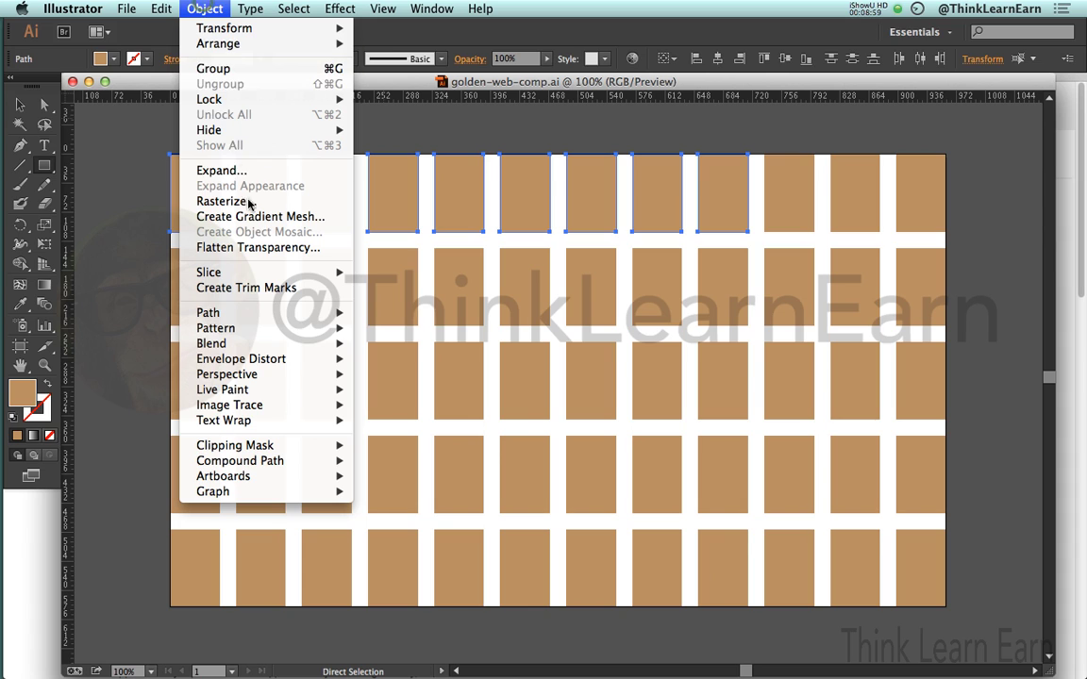
mouse_move(264, 315)
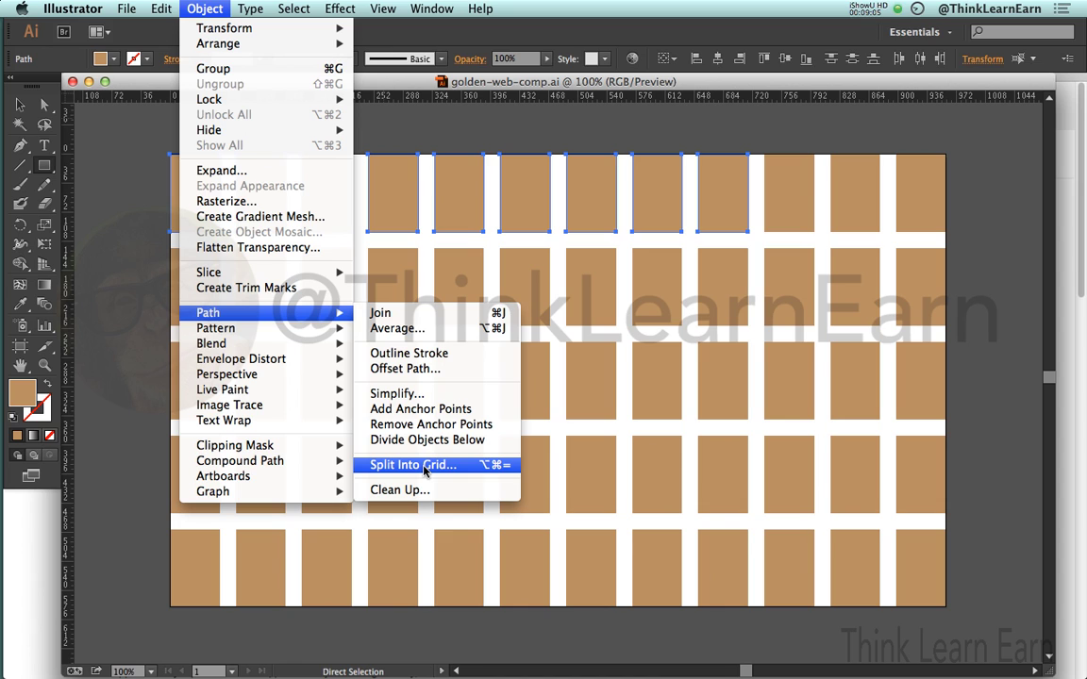
click(212, 8)
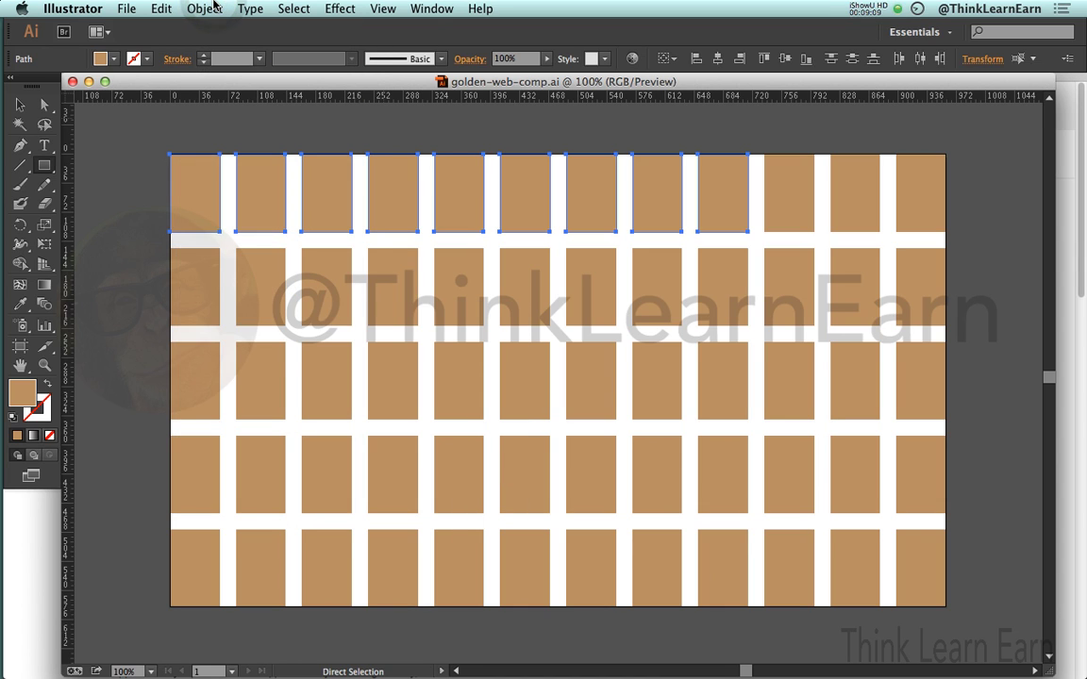
key(alt+super+equal)
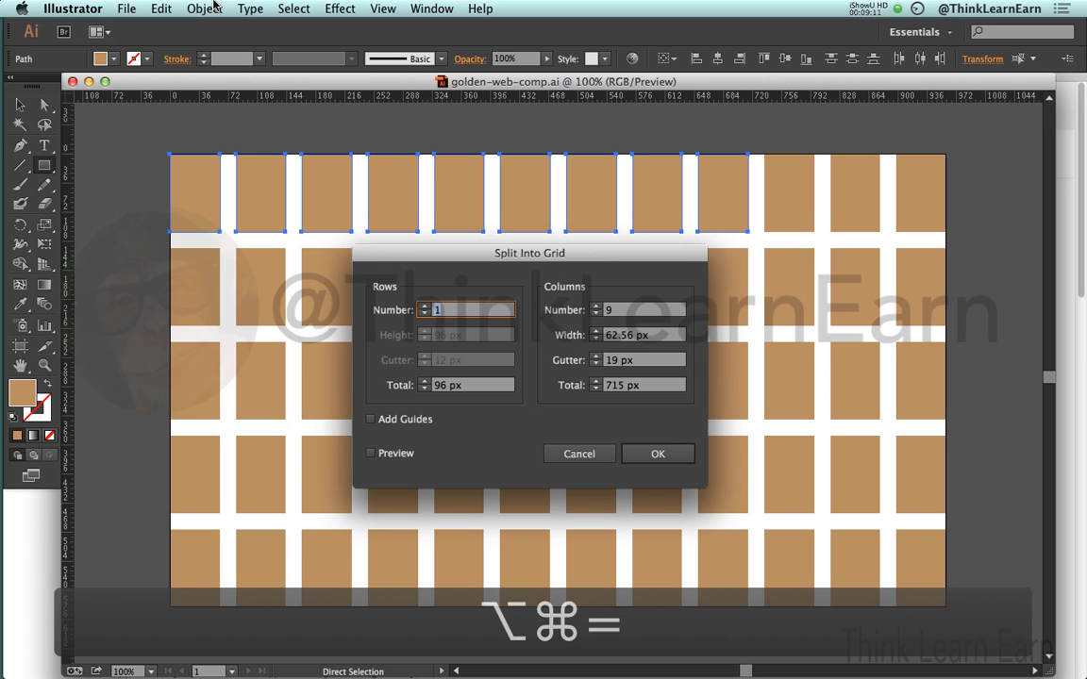
key(Tab)
key(Tab)
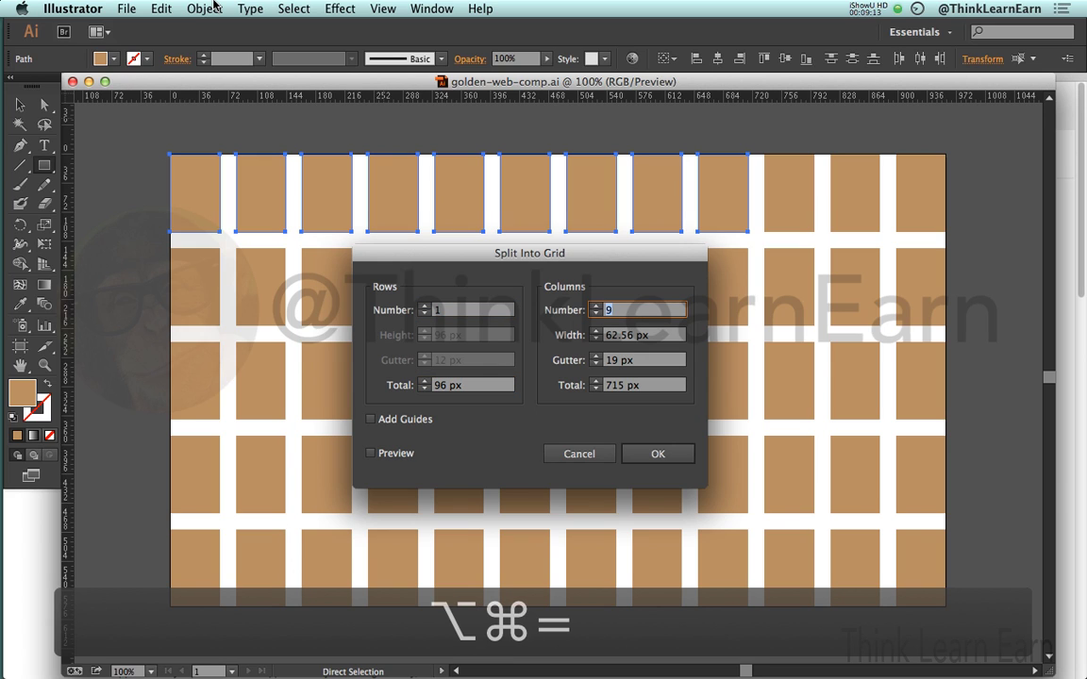
text(1)
key(Return)
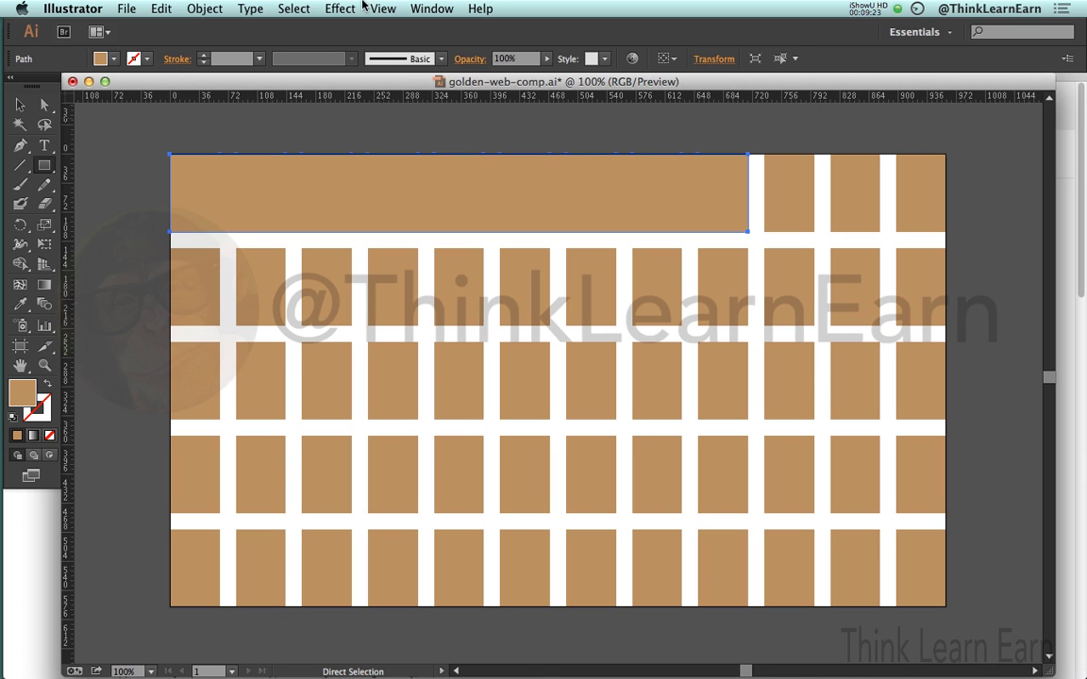
key(alt)
Step: Merge the three top-right cells into one box using Split Into Grid with 1 column
drag(770, 123, 937, 205)
key(m)
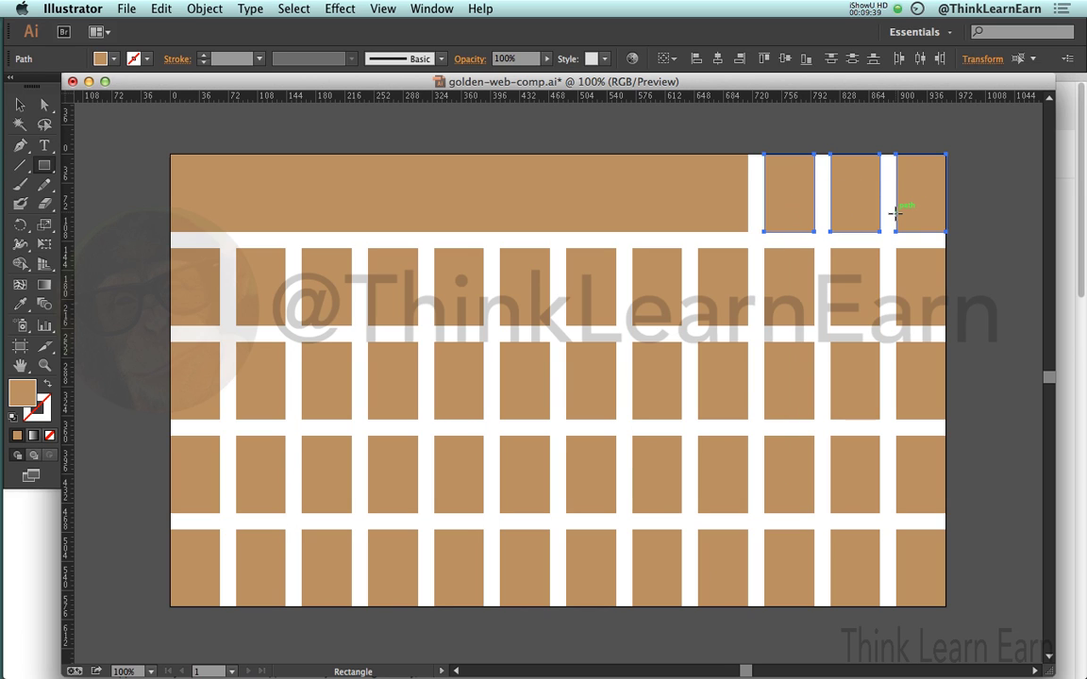
shift+click(238, 165)
shift+click(238, 165)
key(alt+super+equal)
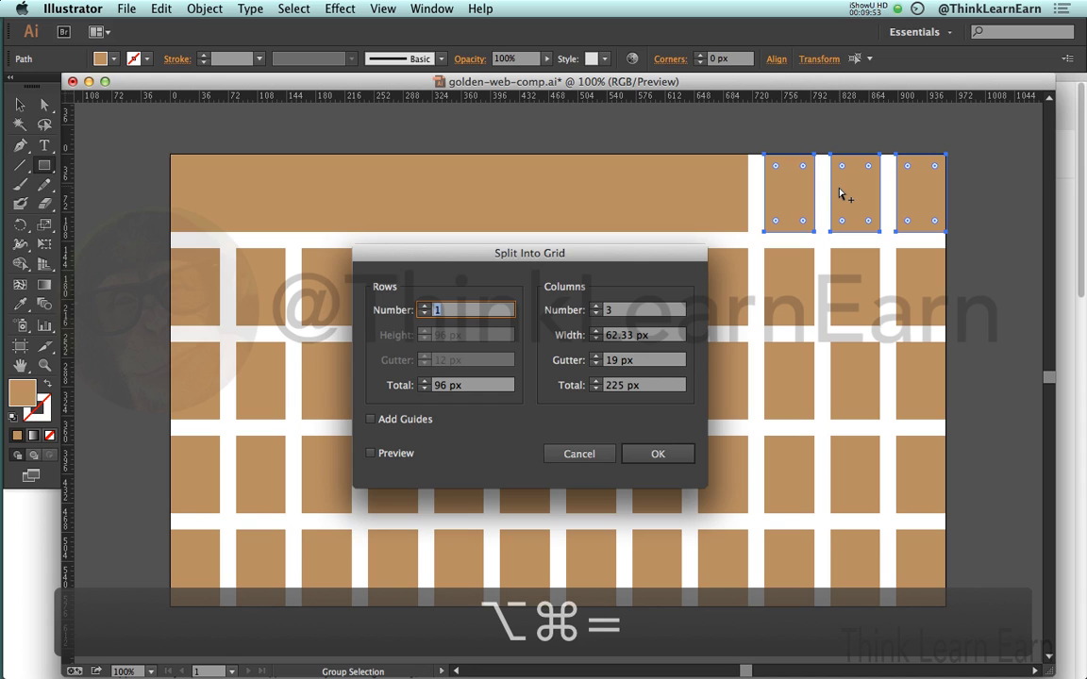
key(Tab)
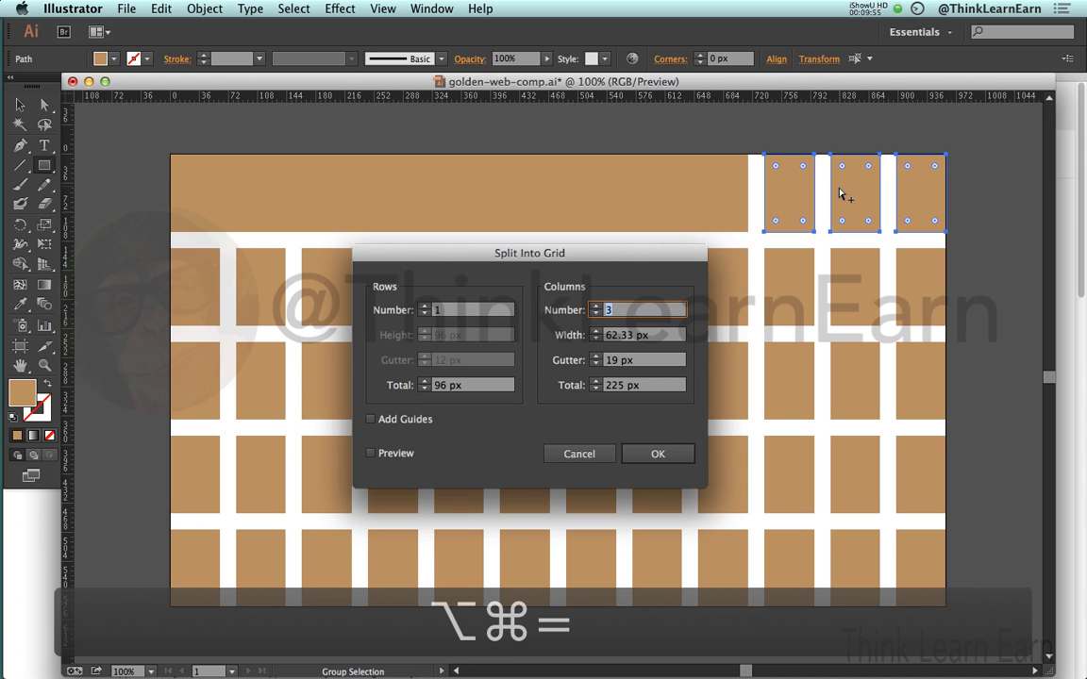
text(1)
key(Return)
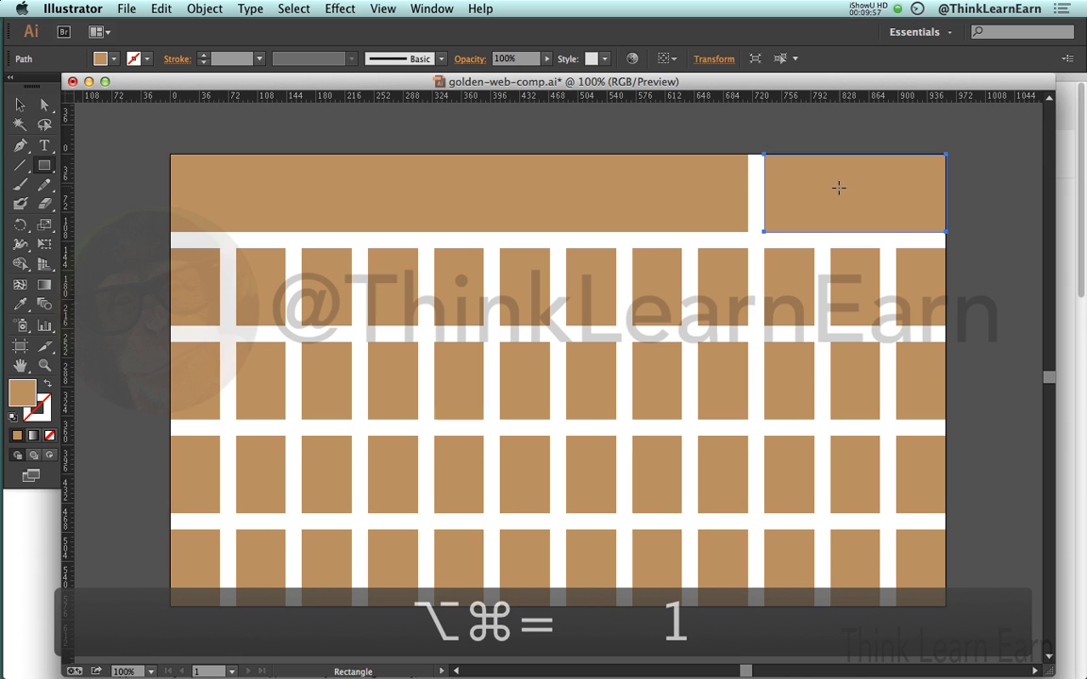
Step: Split the top-right box into 2 rows with a 20 px gutter
key(alt+super+equal)
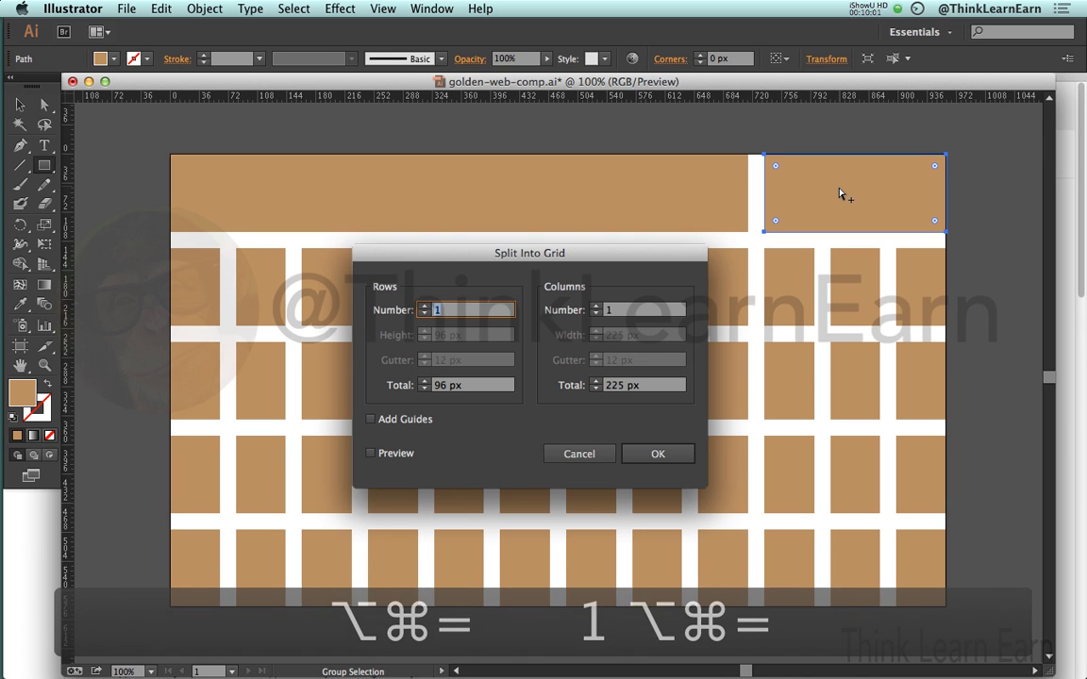
text(2)
key(Tab)
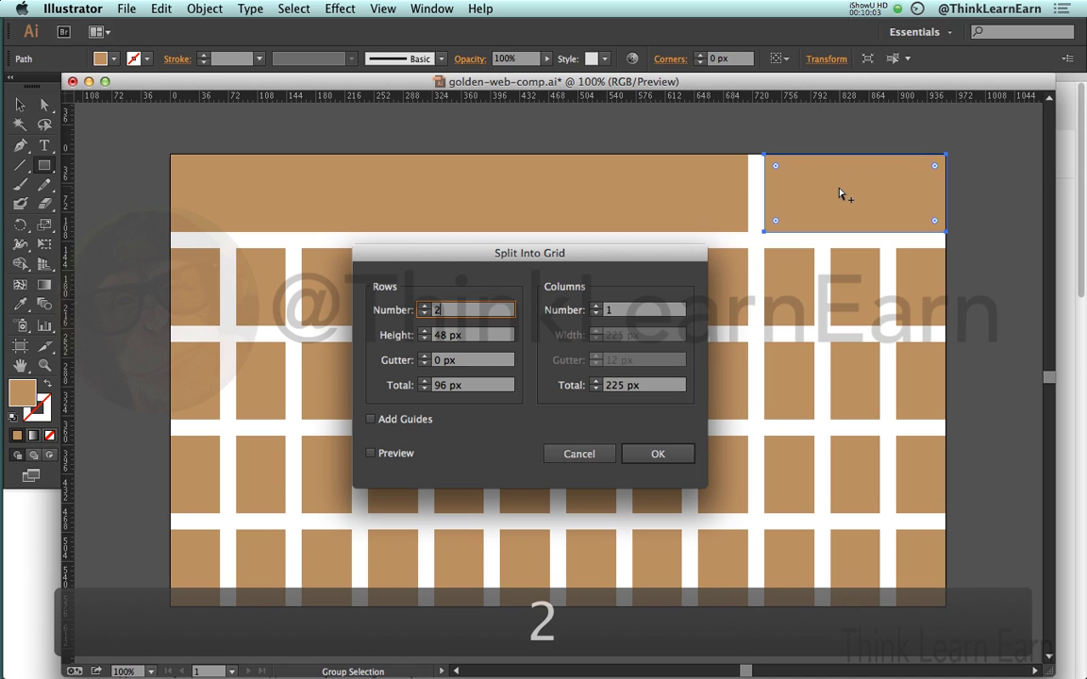
key(Tab)
text(20)
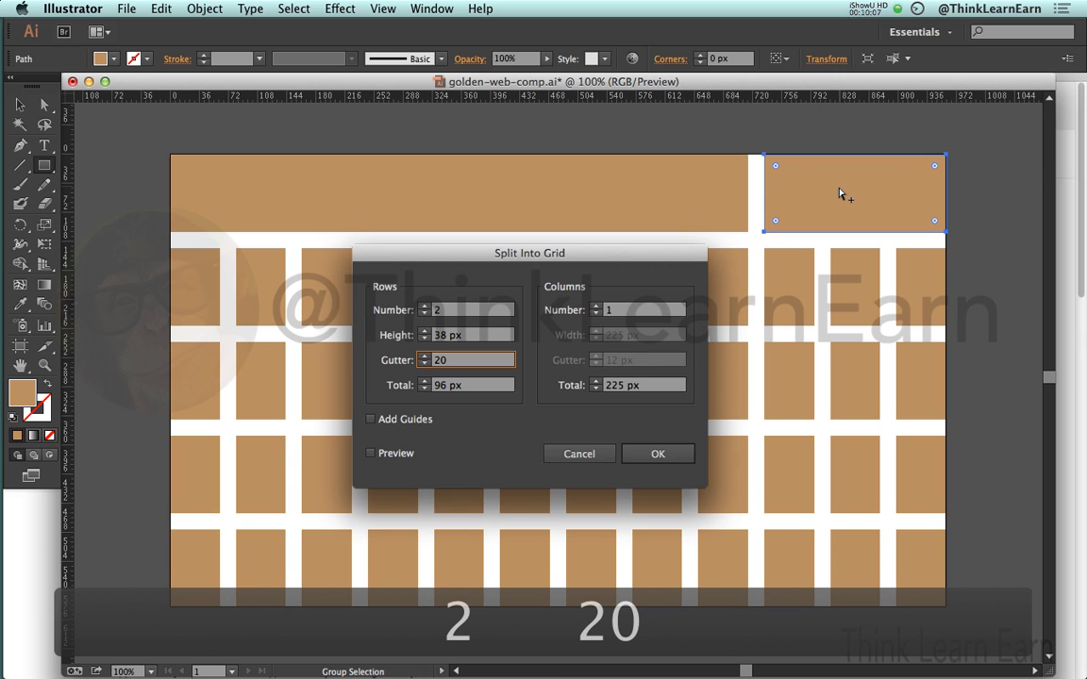
key(Return)
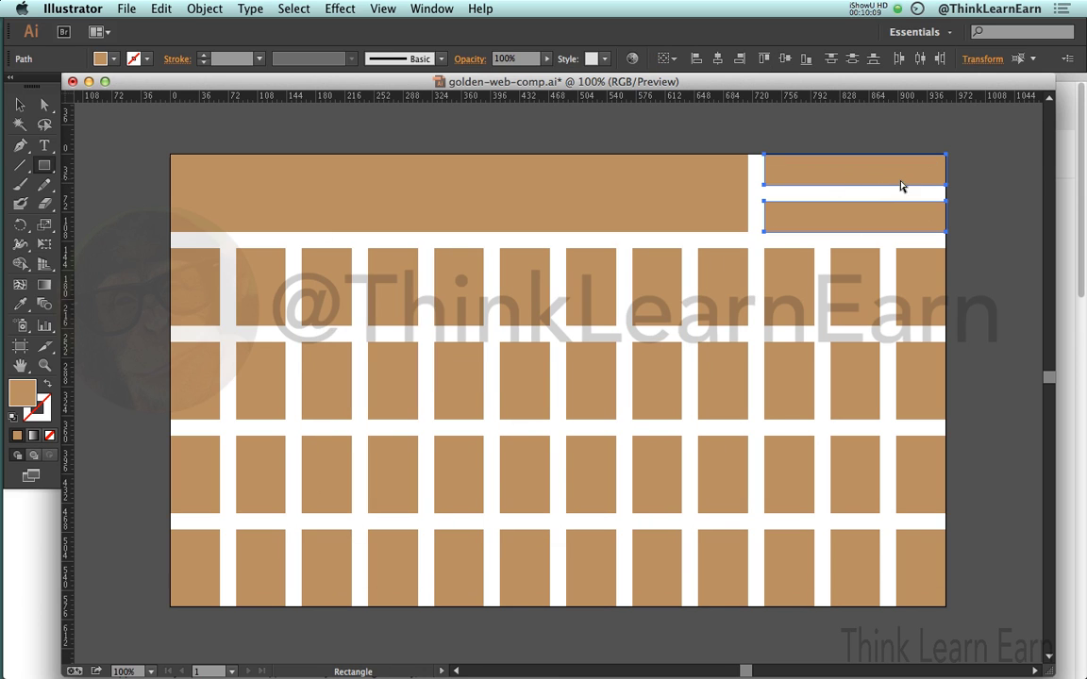
key(a)
click(955, 166)
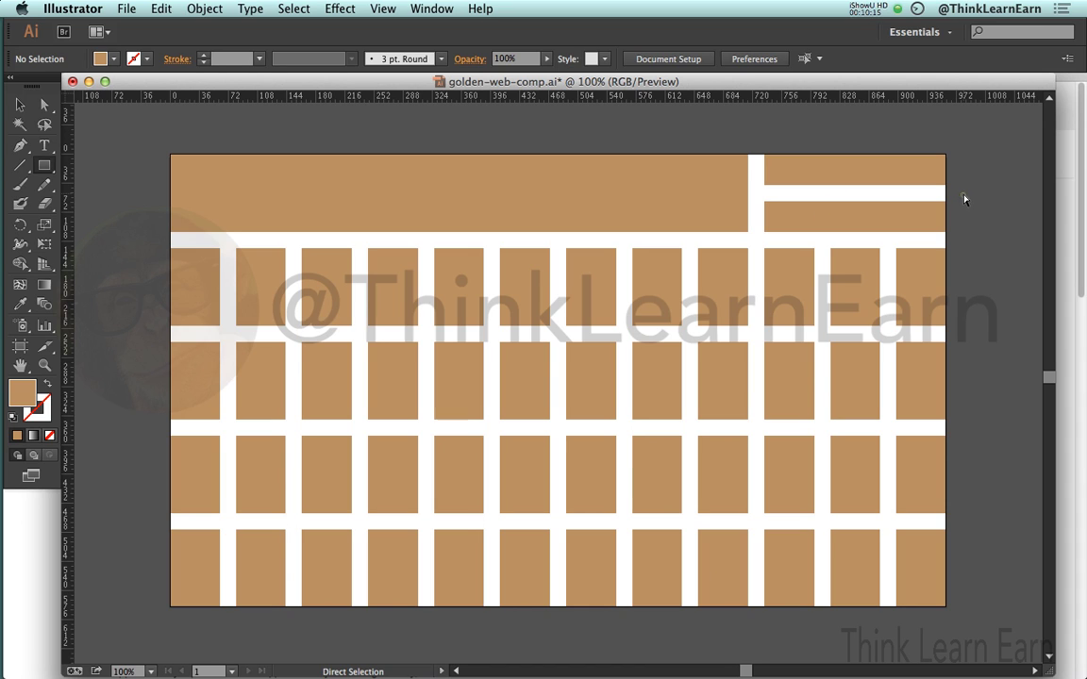
Step: Bring back the panels and show the Transform position and size values
click(853, 177)
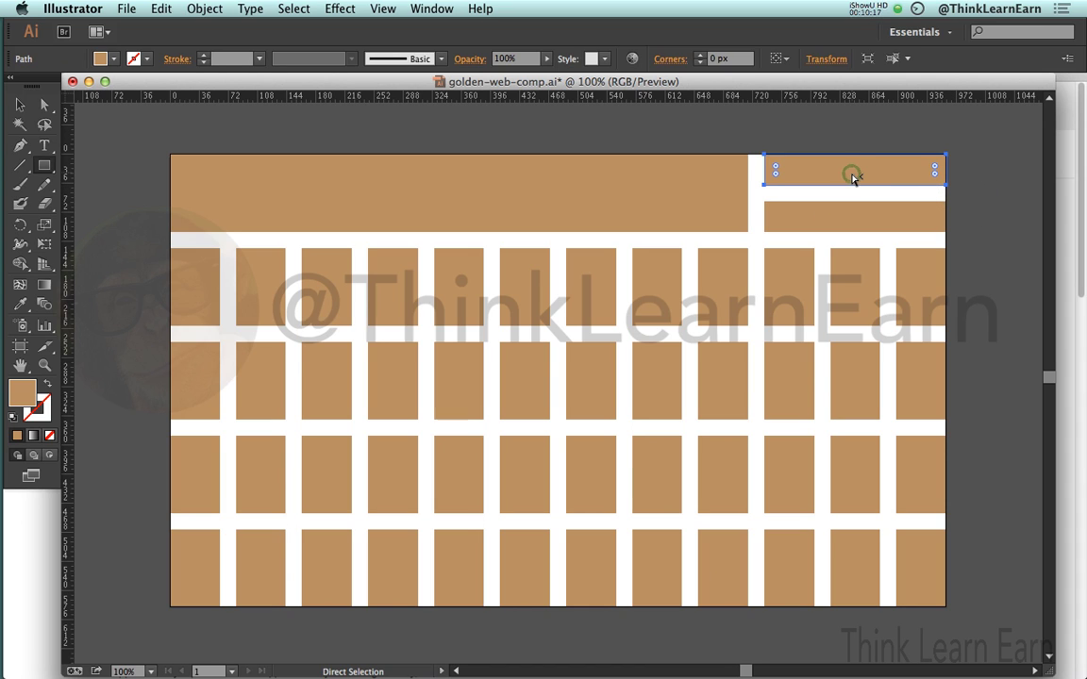
key(m)
key(Tab)
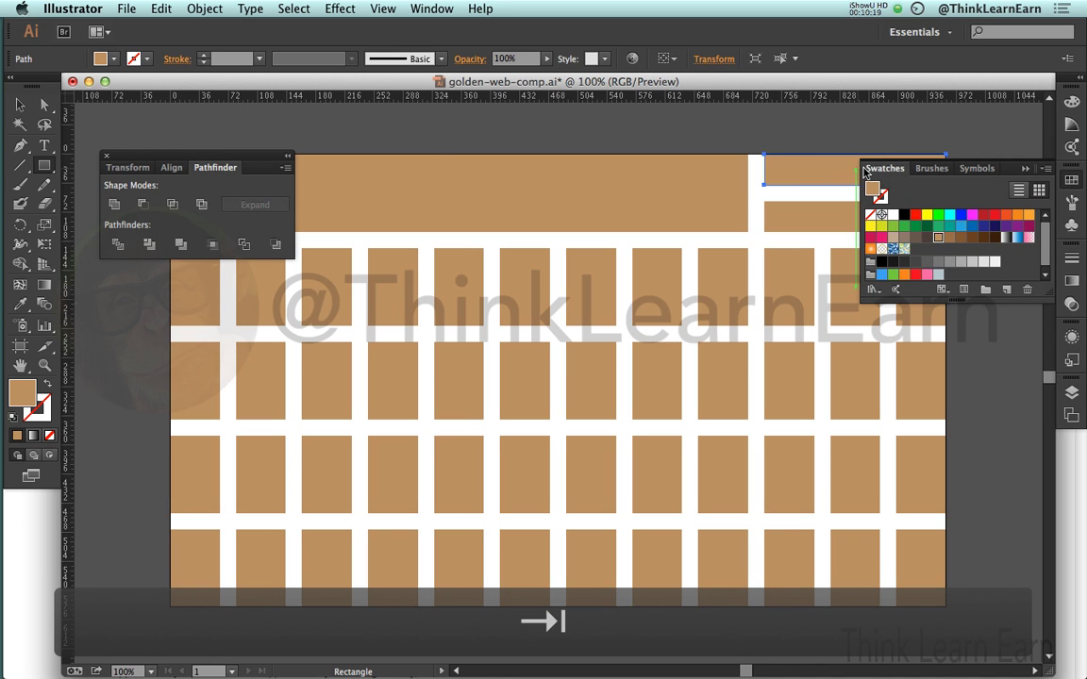
drag(239, 155, 186, 141)
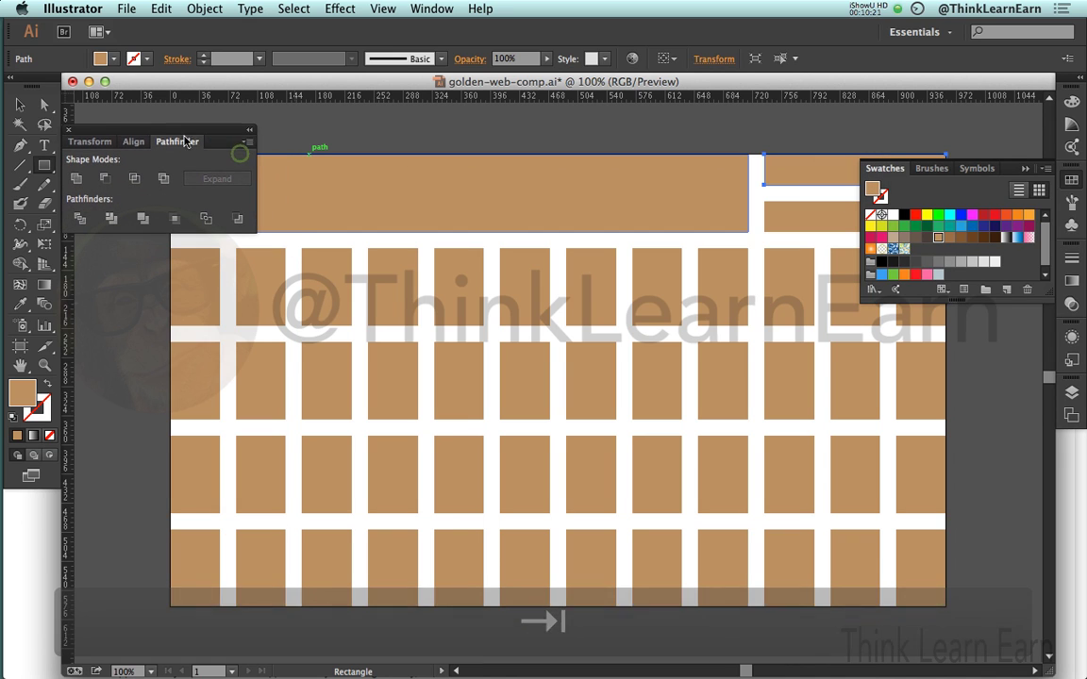
click(113, 142)
super+click(824, 137)
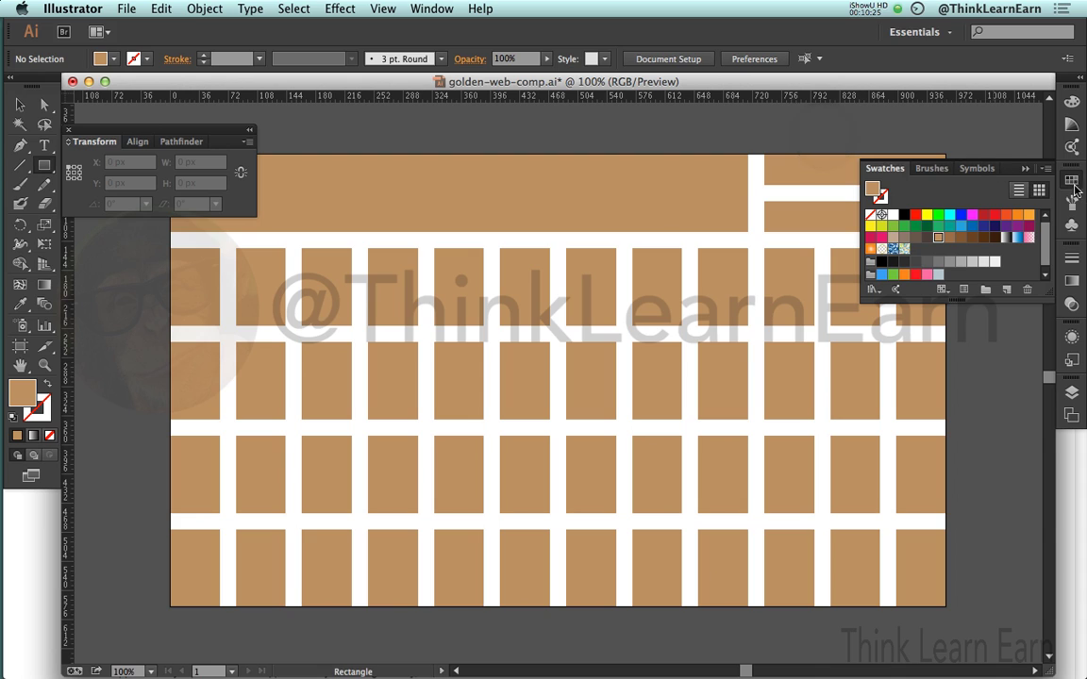
click(963, 164)
Step: Increase the upper top-right box's height by 20 to 58 px
click(831, 168)
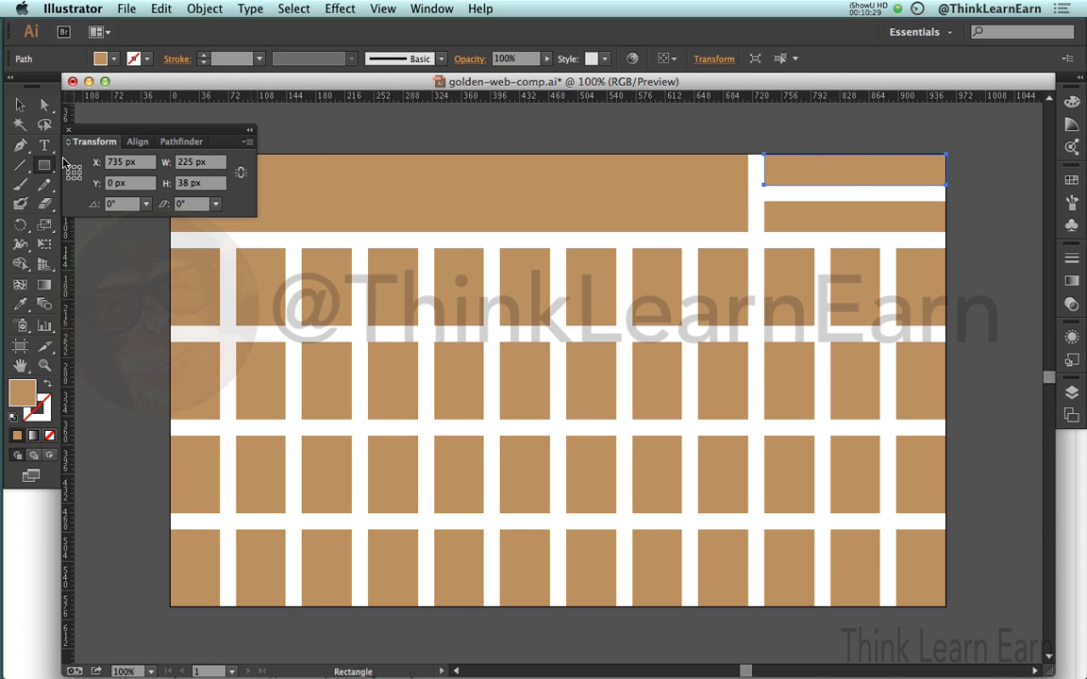
click(210, 183)
text(+20)
key(Return)
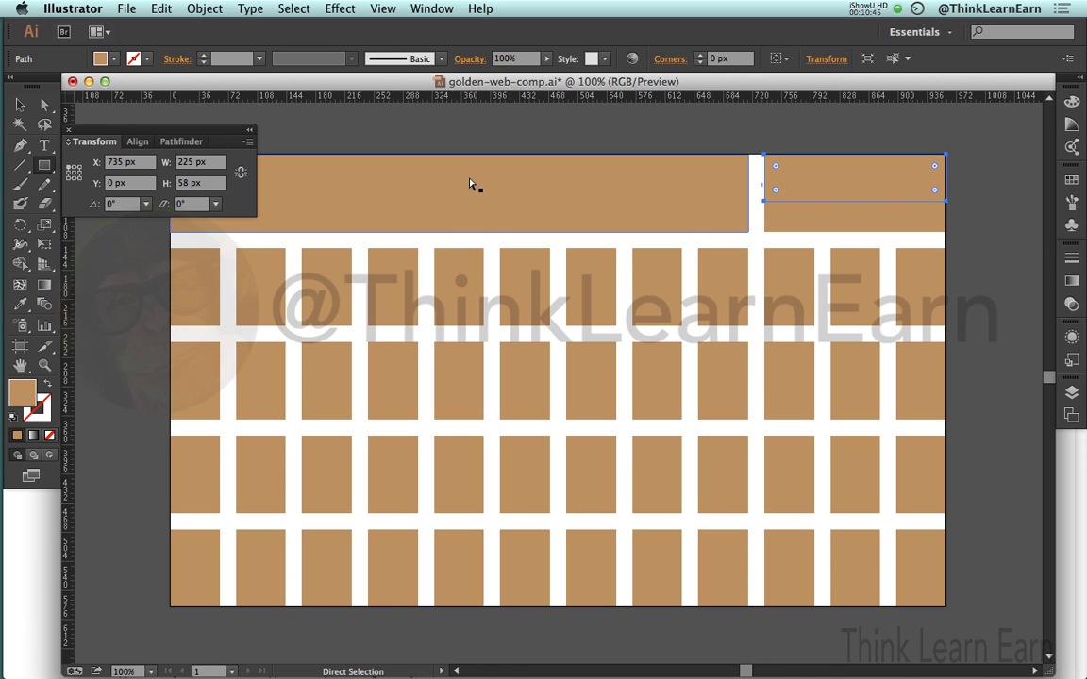
Step: Fill the upper top-right box with orange C66D14
double_click(22, 392)
drag(489, 288, 506, 284)
click(687, 243)
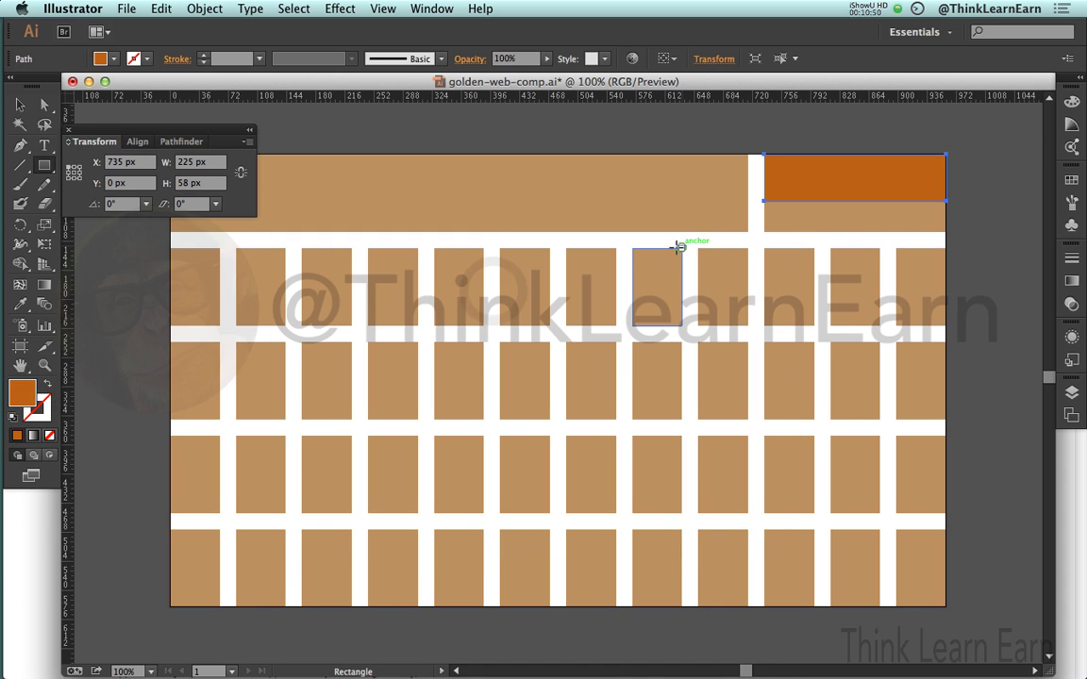
click(679, 126)
Step: Check the sizes of the orange box, the tan box below, and the 715 × 96 px header block
click(840, 165)
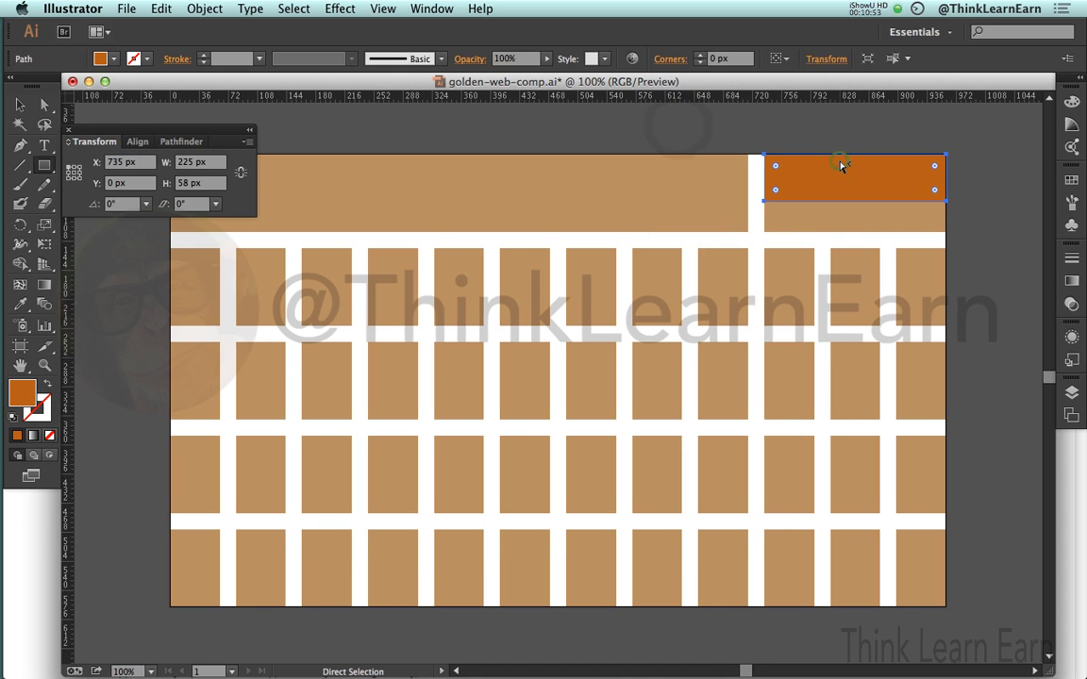
click(826, 215)
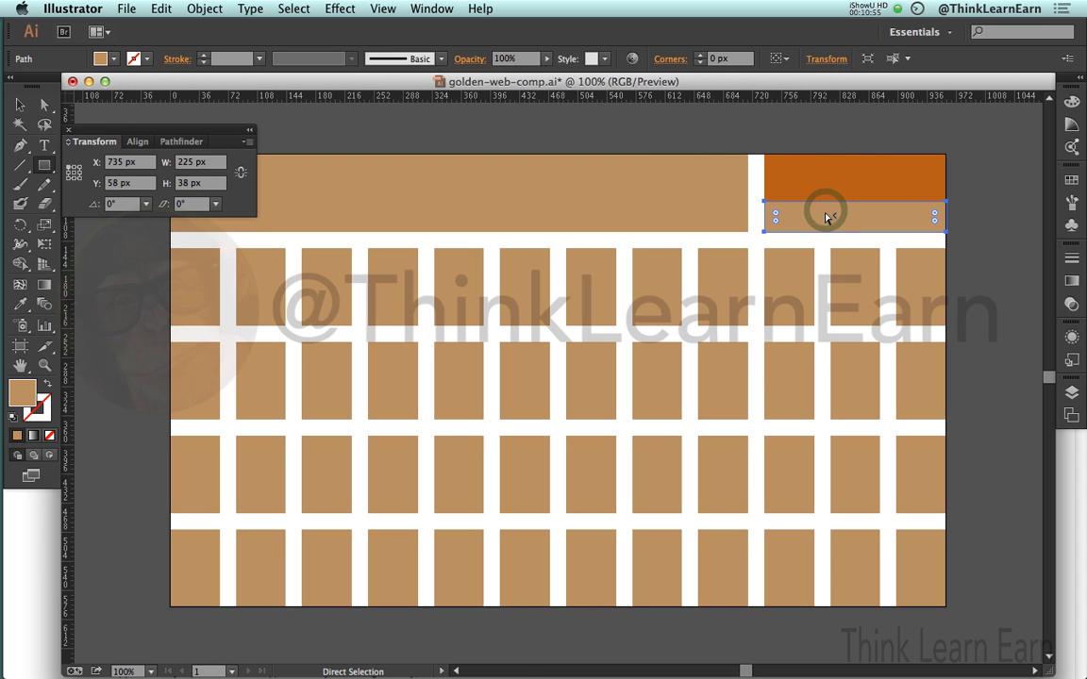
click(793, 139)
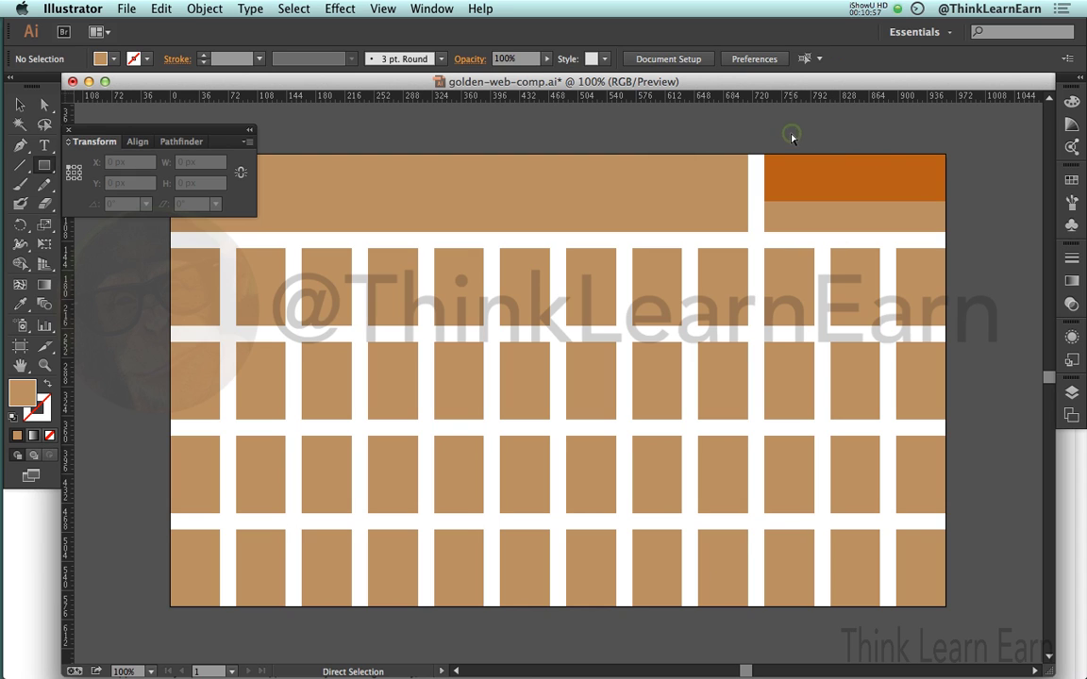
click(672, 198)
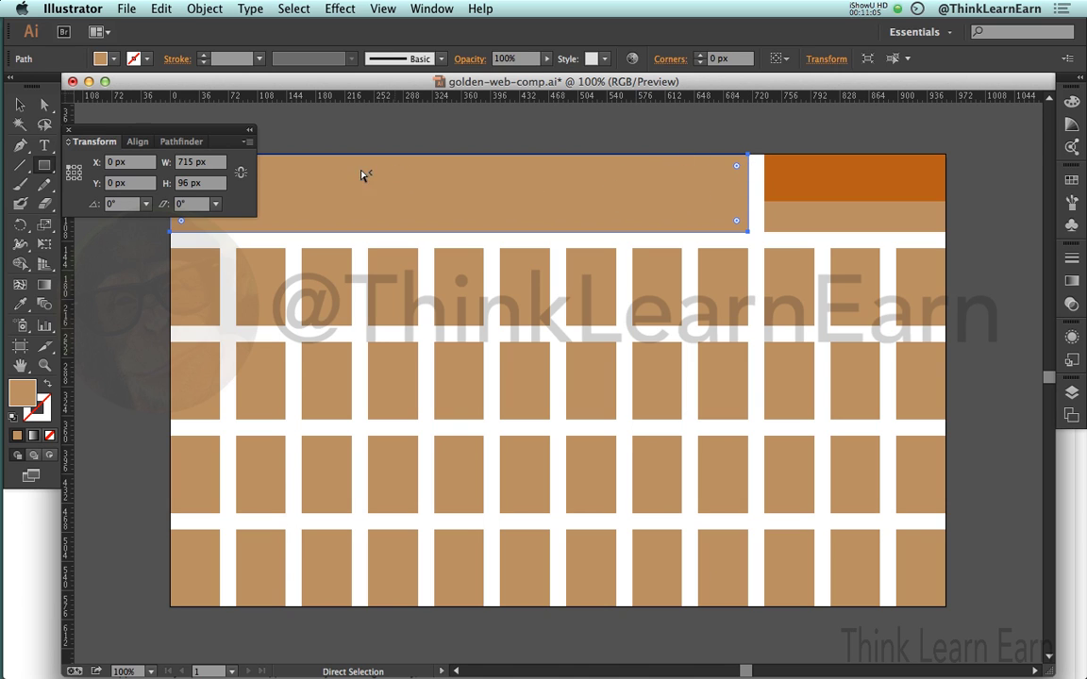
key(m)
click(216, 164)
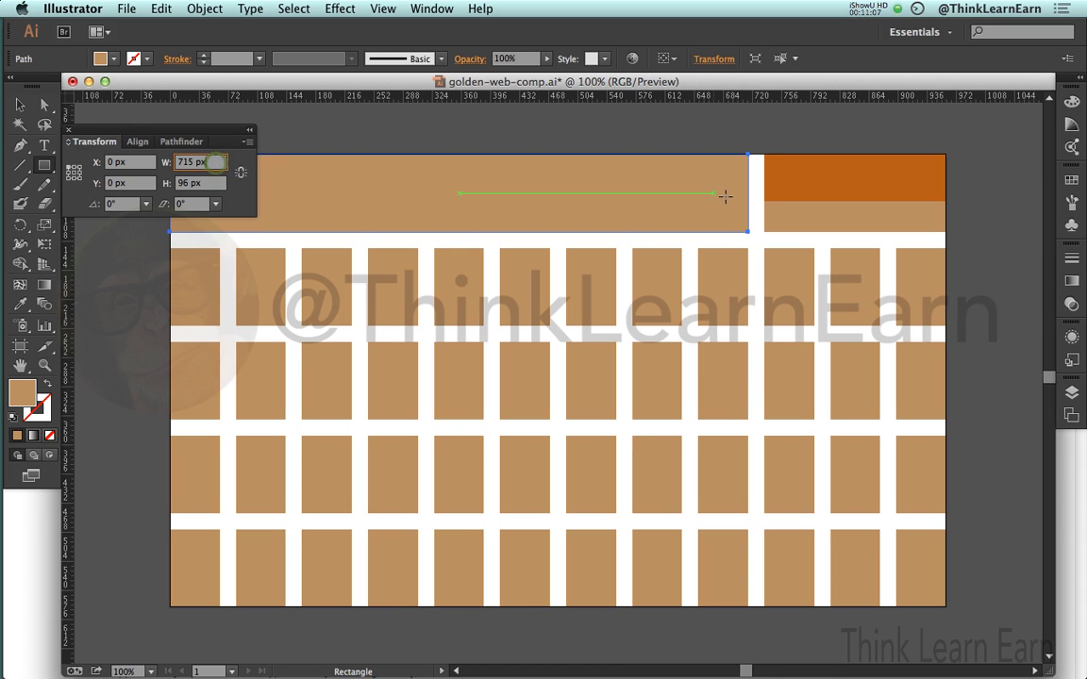
Step: Deselect everything and save golden-web-comp.ai
key(a)
click(630, 134)
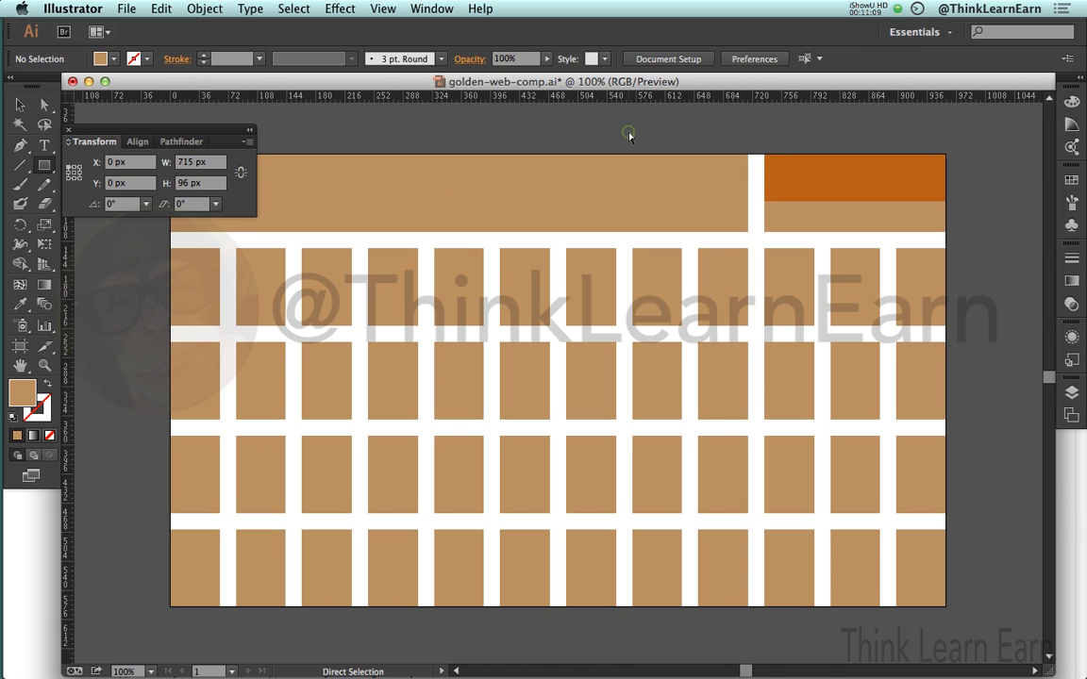
key(m)
key(super+s)
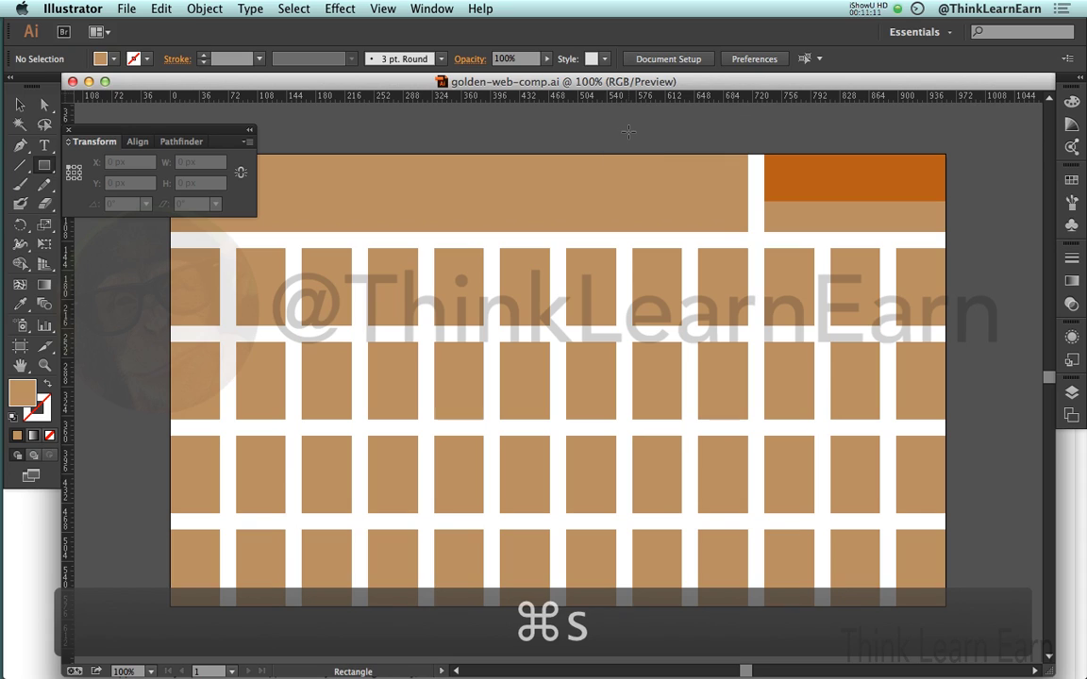